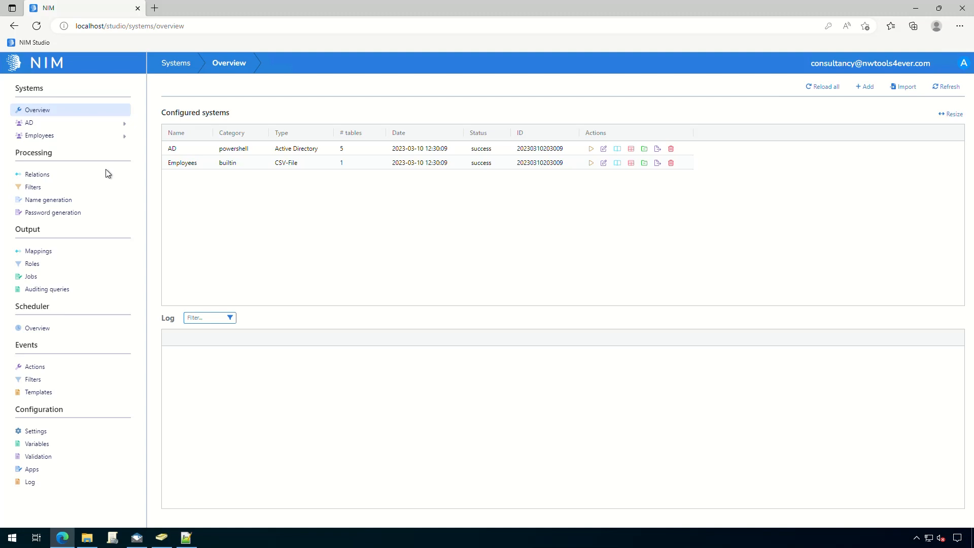
- Go to Processing > Filters and start adding a new filter
left_click(36, 187)
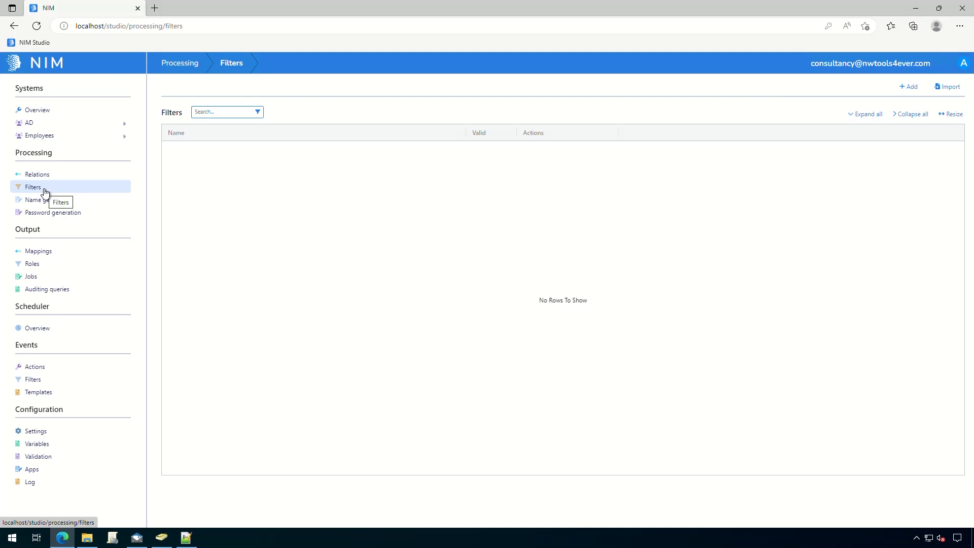
left_click(918, 90)
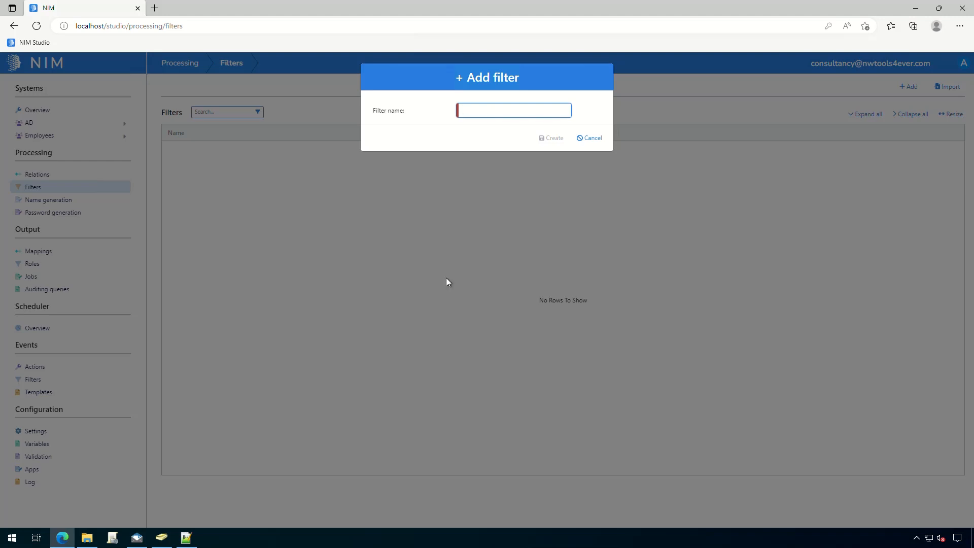
- Create a filter named 'Employee_AD_User_Create'
type("Employee_AD_User_Create")
left_click(552, 139)
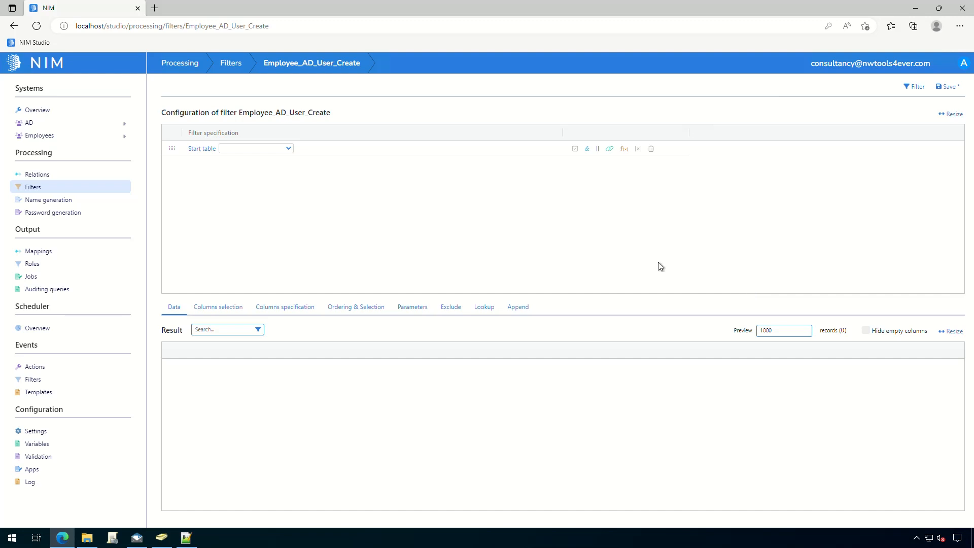
- Set the filter's start table to Employees.Users
left_click(271, 149)
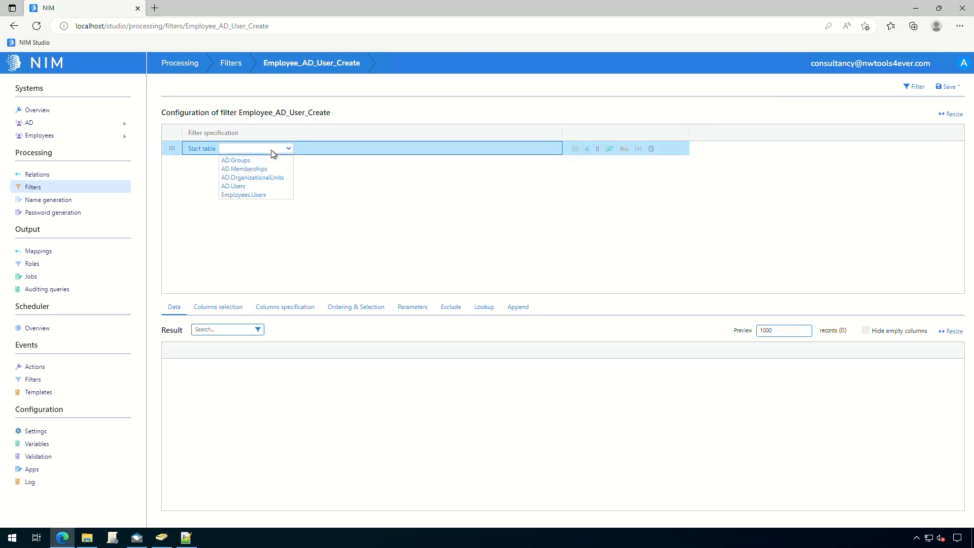
left_click(274, 196)
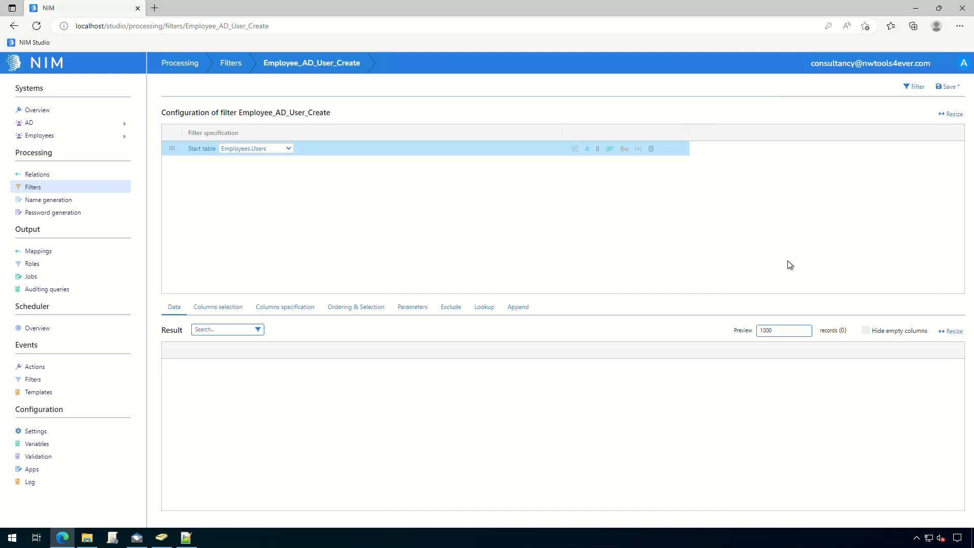
- Add an AND section with a relation condition 'with no AD.Users' aliased Users_01
left_click(588, 151)
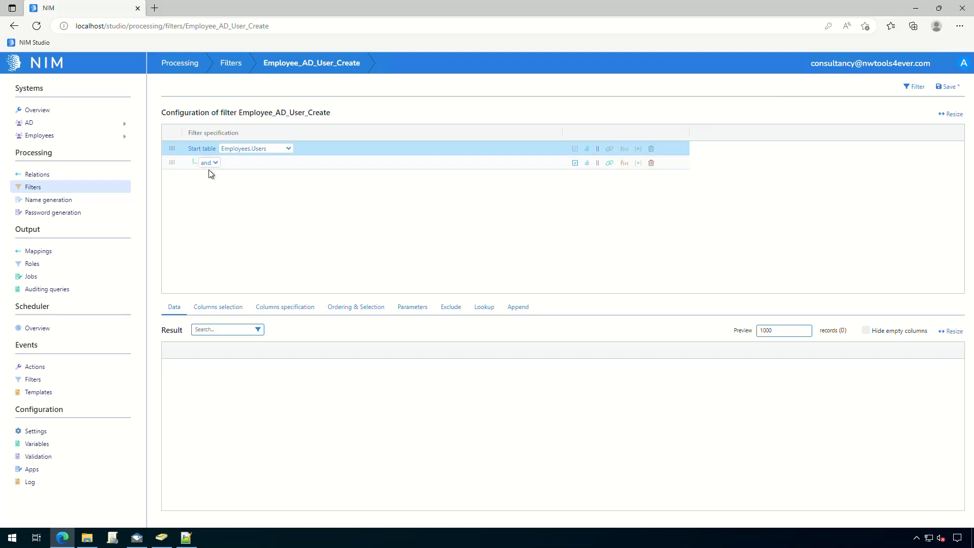
left_click(610, 163)
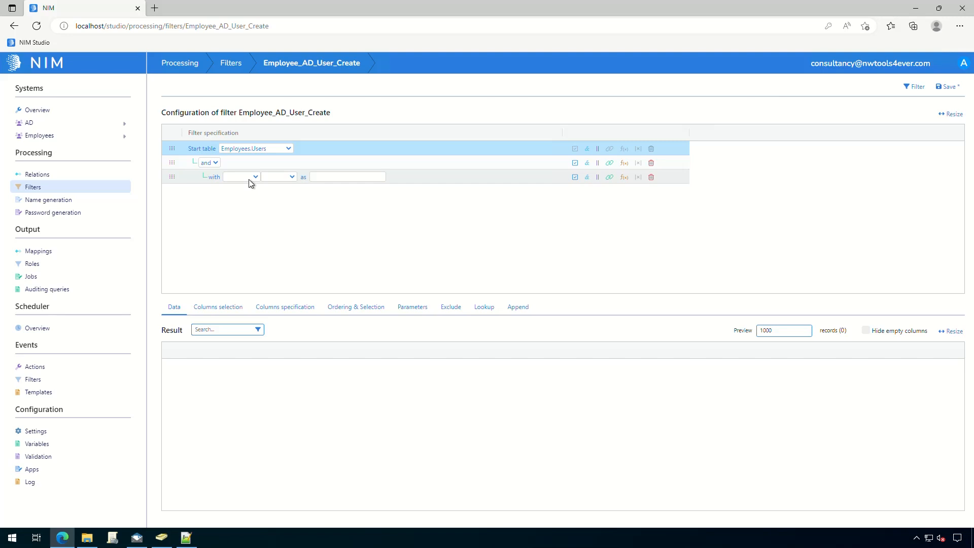
left_click(291, 177)
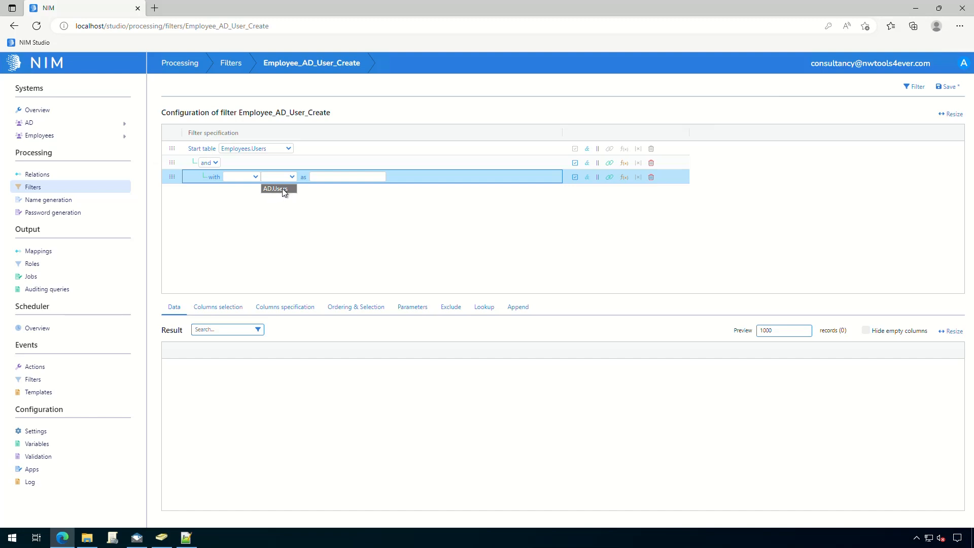
left_click(284, 189)
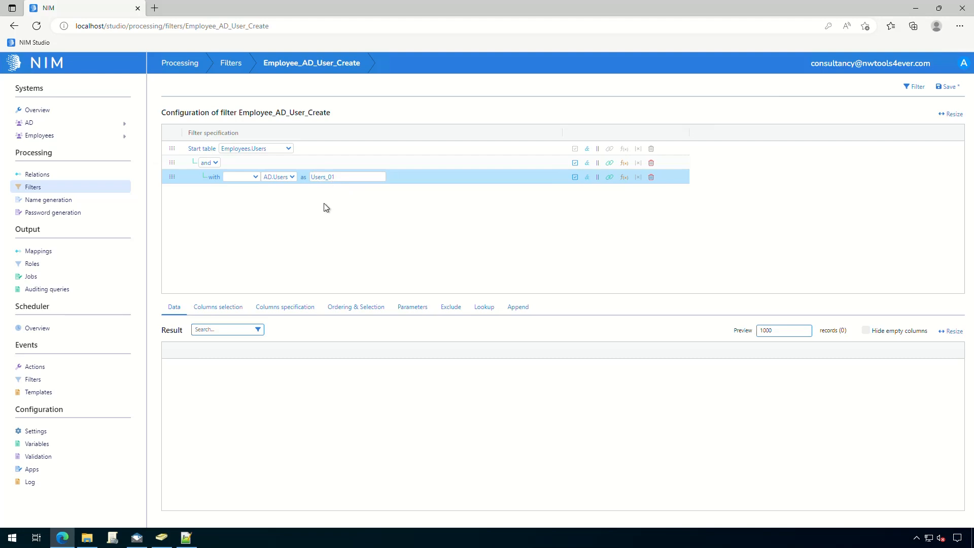
left_click(251, 181)
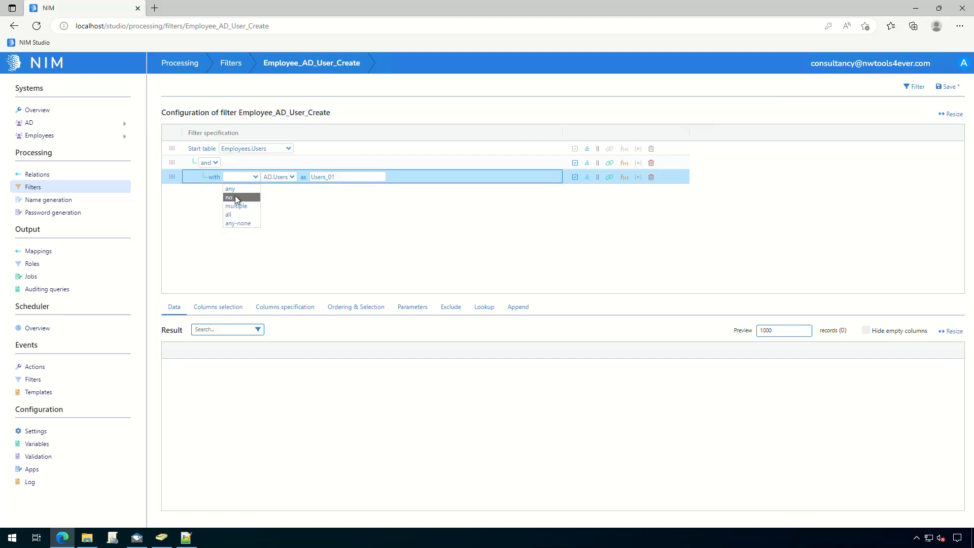
left_click(236, 198)
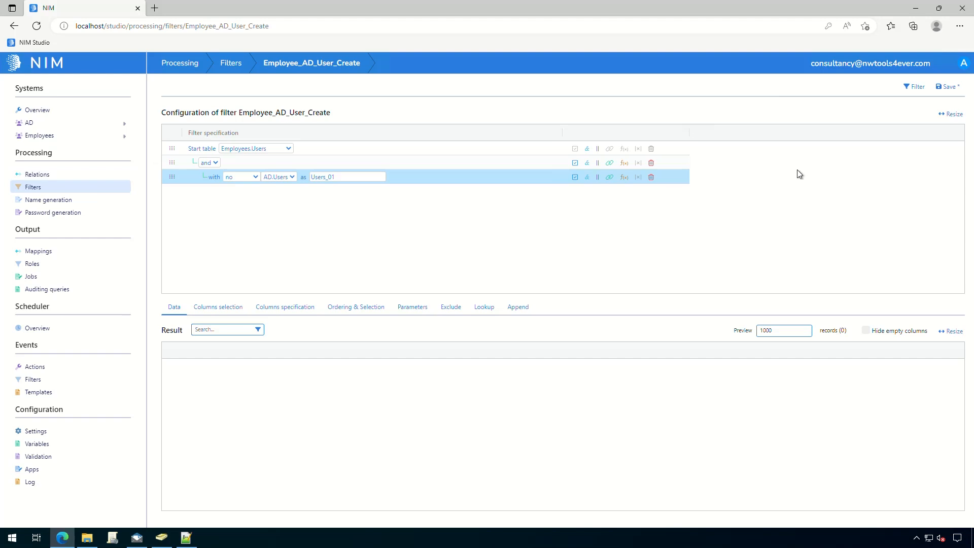
- Save the filter and run it, previewing 9 employees without AD accounts
left_click(953, 88)
left_click(921, 87)
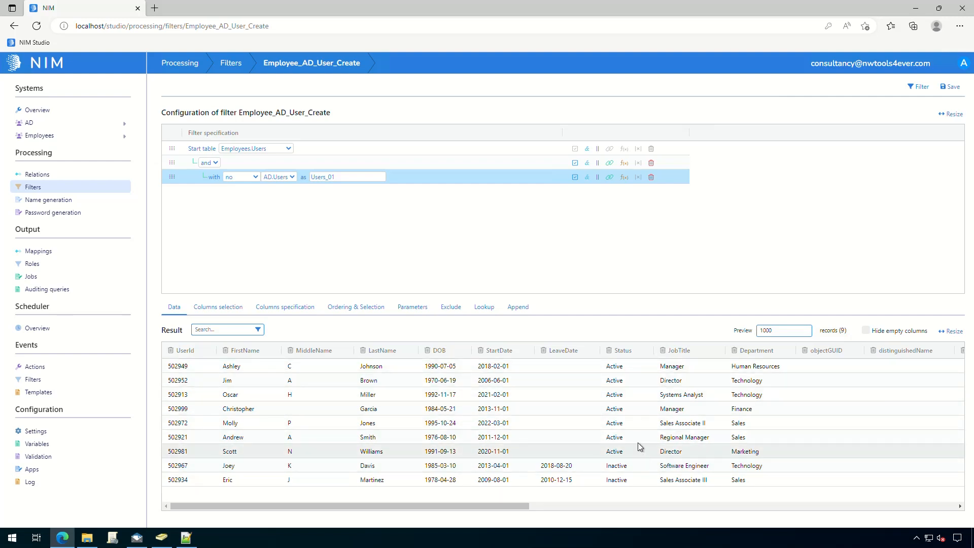
- Add a 'Status equals (ci) active' condition and rerun, leaving 7 employees
left_click(625, 163)
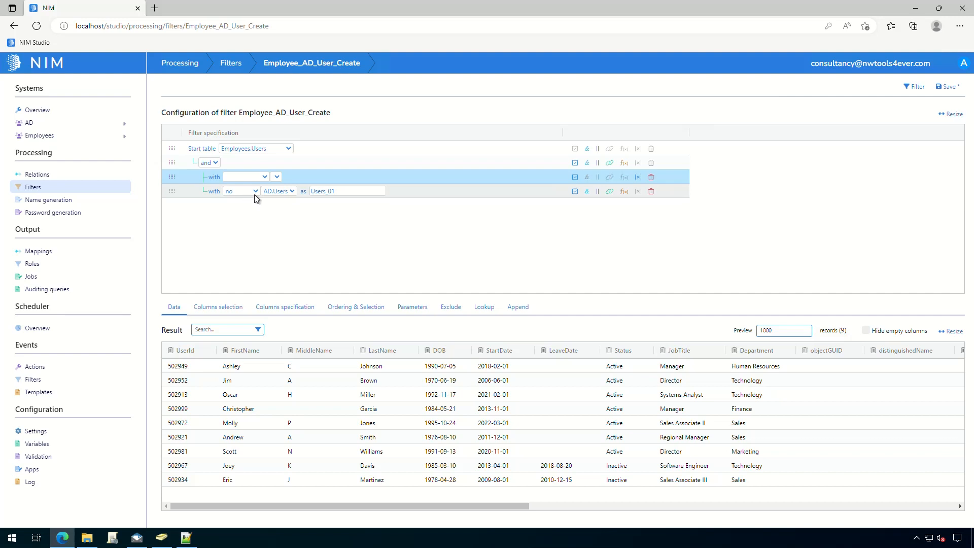
left_click(248, 179)
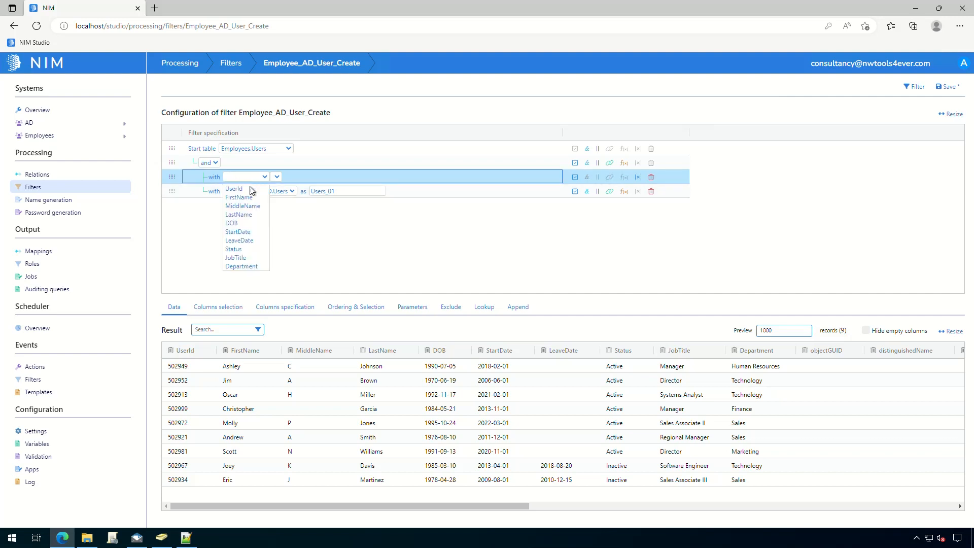
left_click(241, 249)
left_click(313, 182)
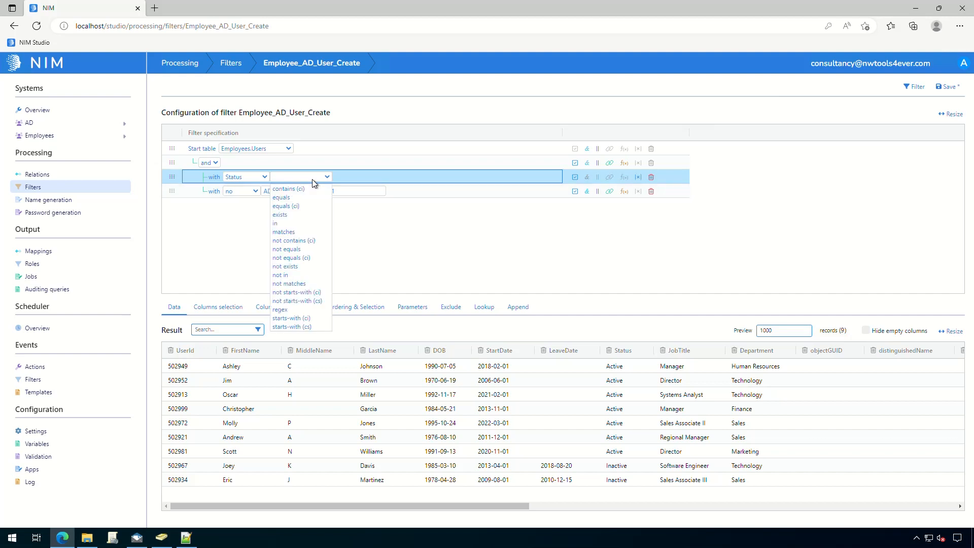
left_click(296, 206)
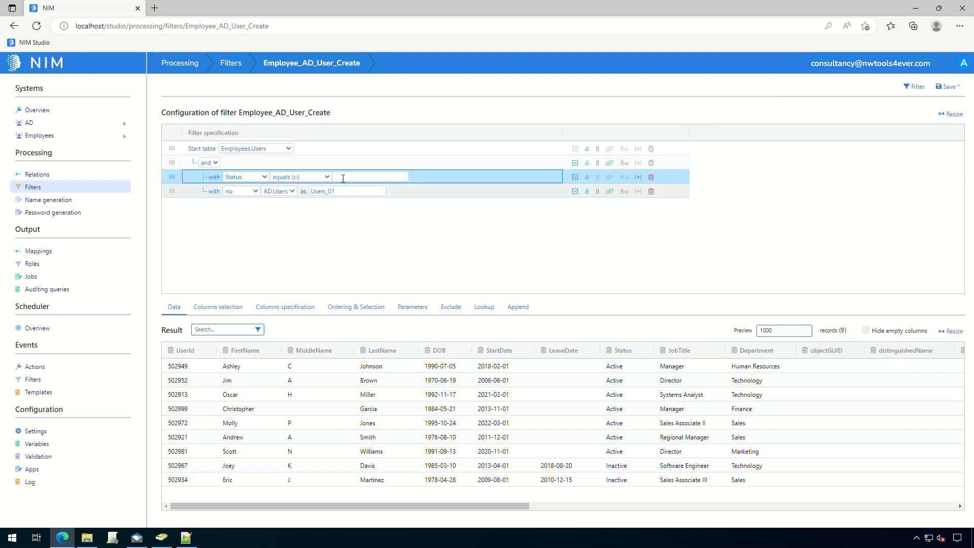
type("active")
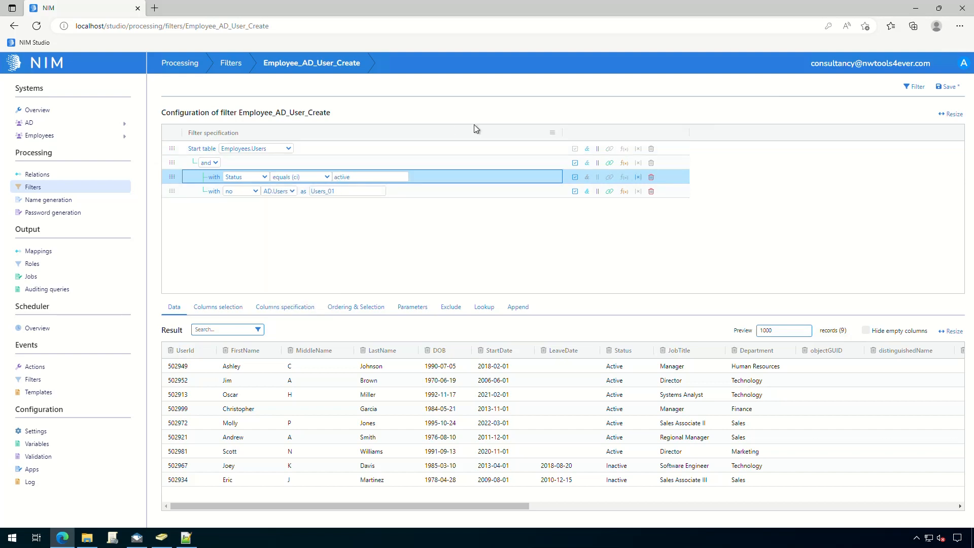
left_click(476, 238)
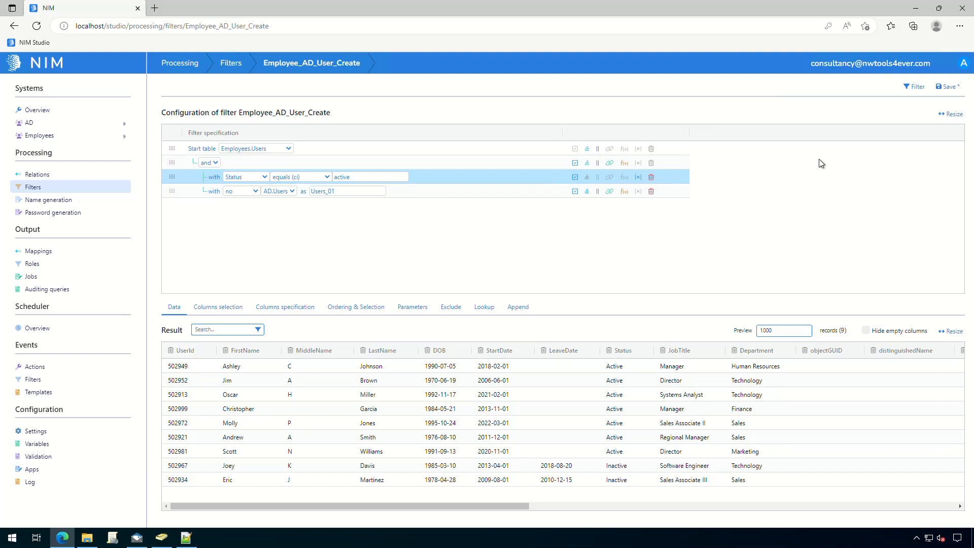
left_click(916, 87)
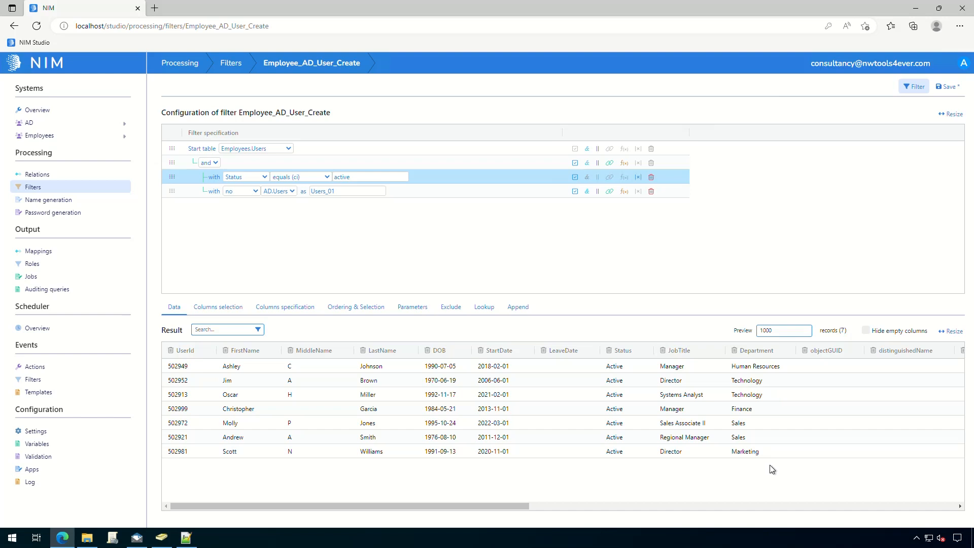
- Save the filter with its new Status condition
left_click(948, 87)
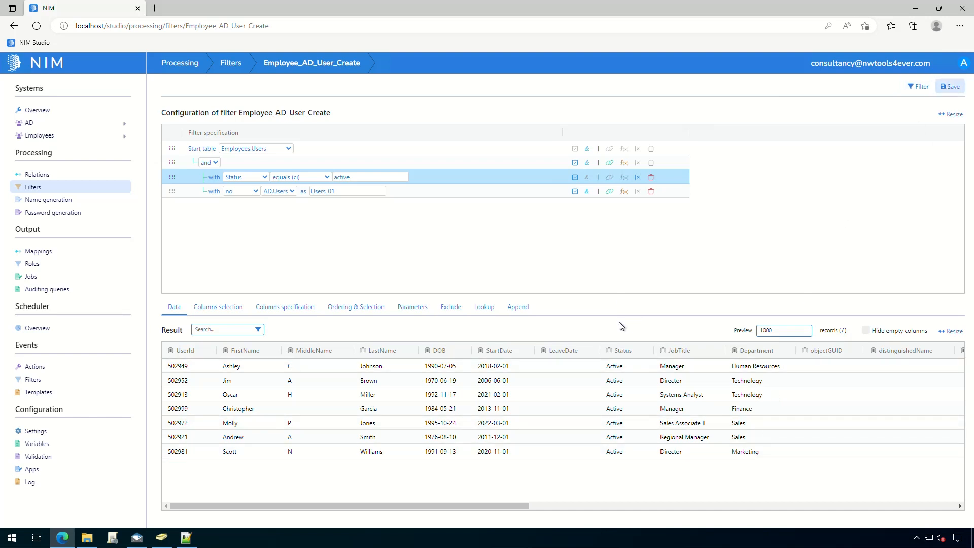
left_click_drag(523, 505, 426, 494)
- In Columns selection, untick the Users_01 header to drop all AD columns
left_click(210, 315)
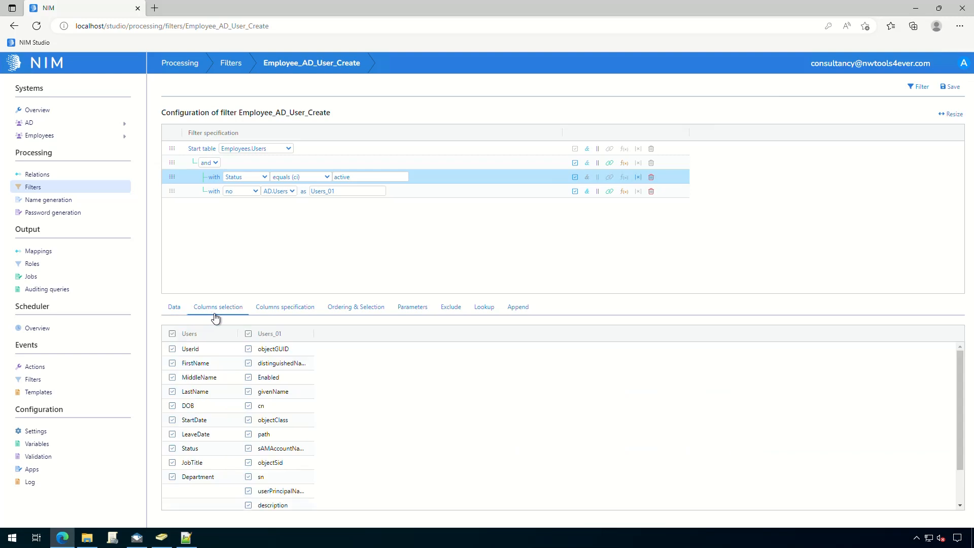
left_click(248, 334)
- Rerun the filter with employee columns only, save it, and return to the Filters list
left_click(175, 307)
left_click(915, 87)
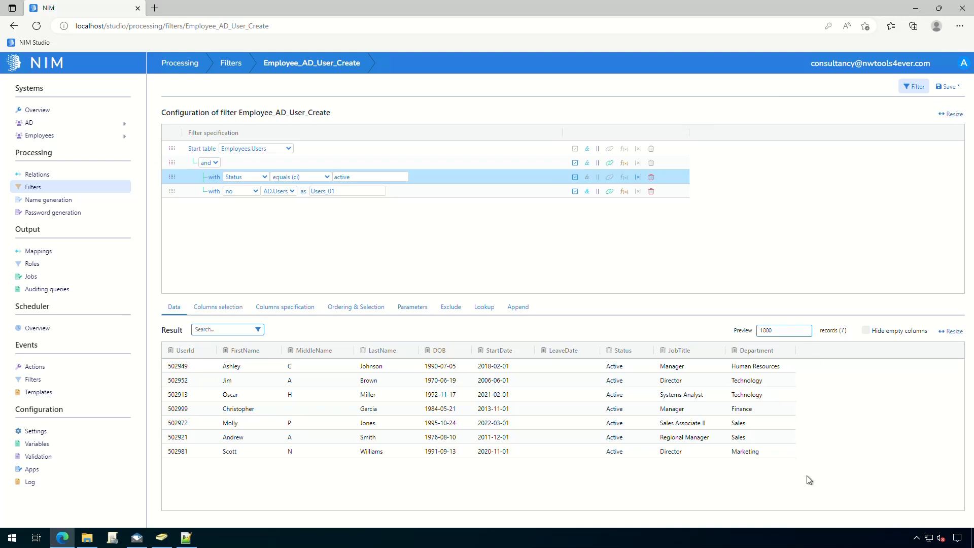
left_click(949, 85)
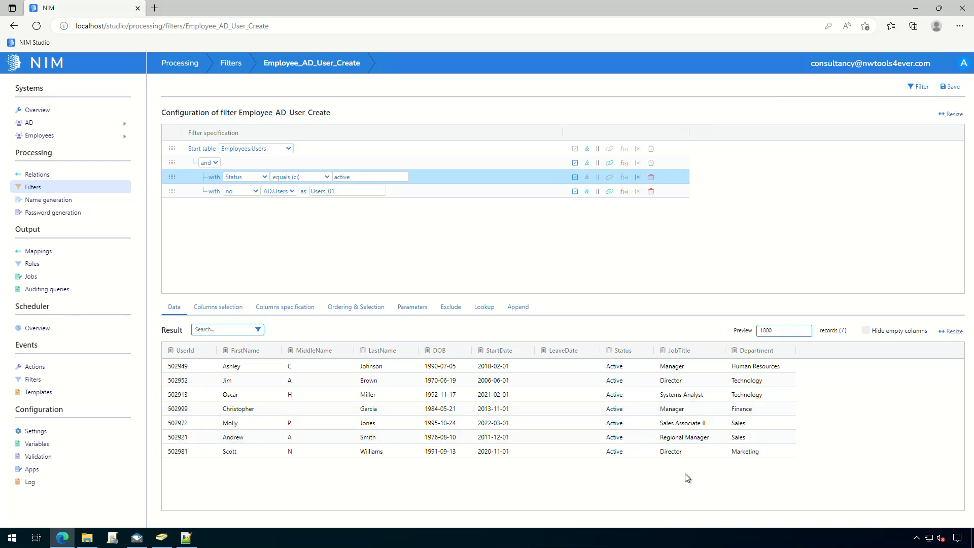
left_click(48, 191)
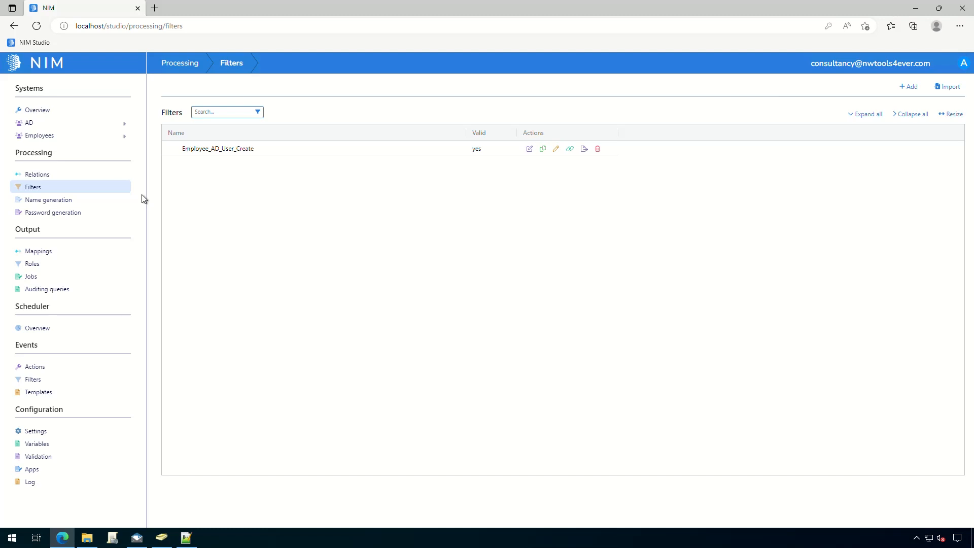
- Go to Name generation and start adding a new name generator
left_click(40, 203)
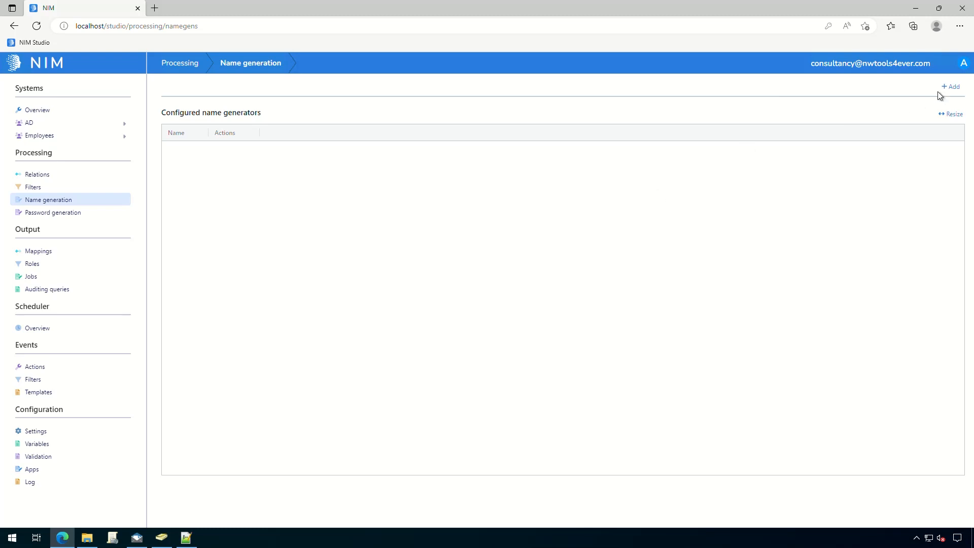
left_click(952, 88)
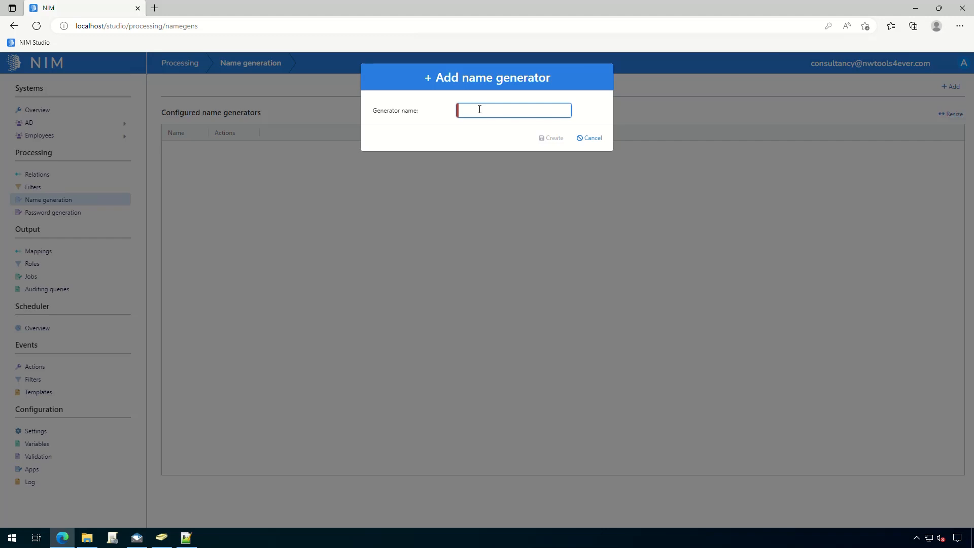
- Enter ng_Employees as the generator name and create it
type("ng_Employees")
left_click(551, 139)
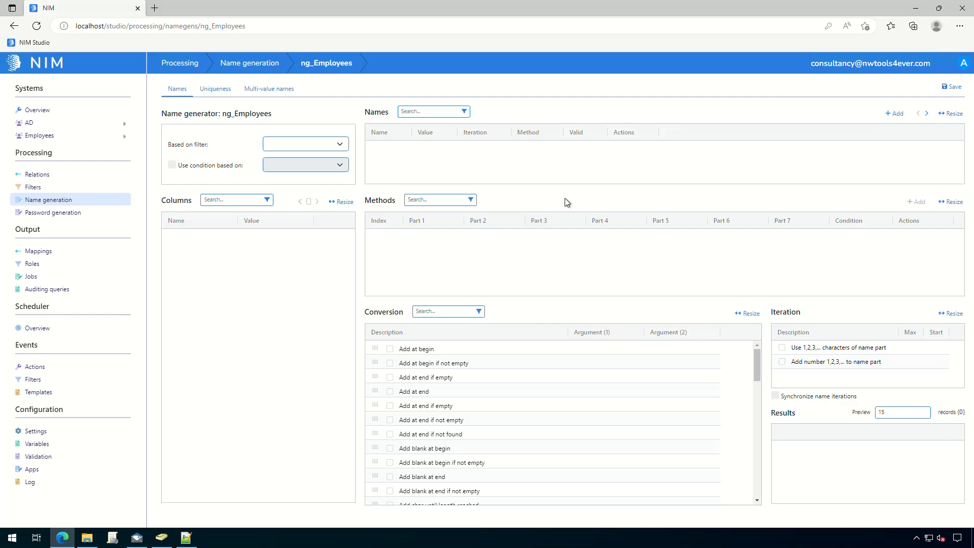
left_click(341, 147)
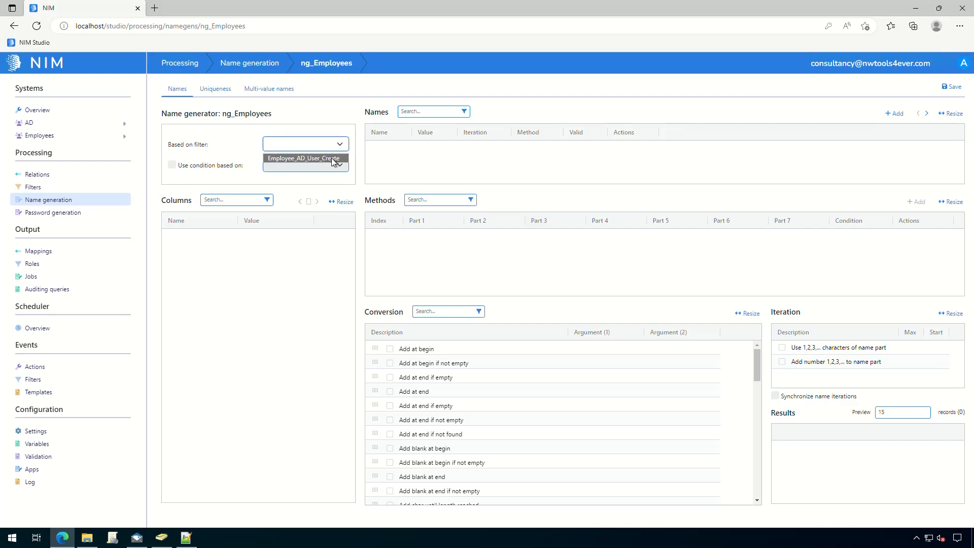
left_click(333, 159)
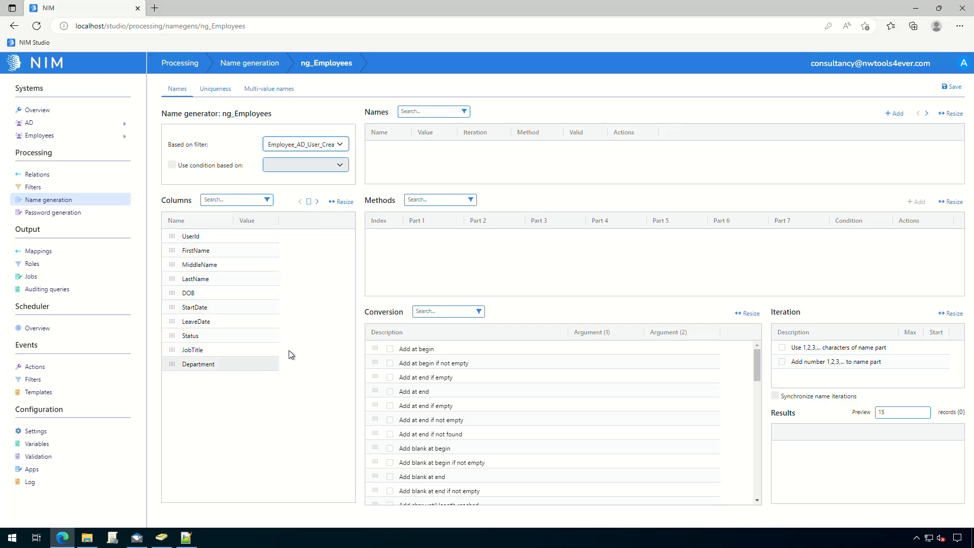
left_click(317, 203)
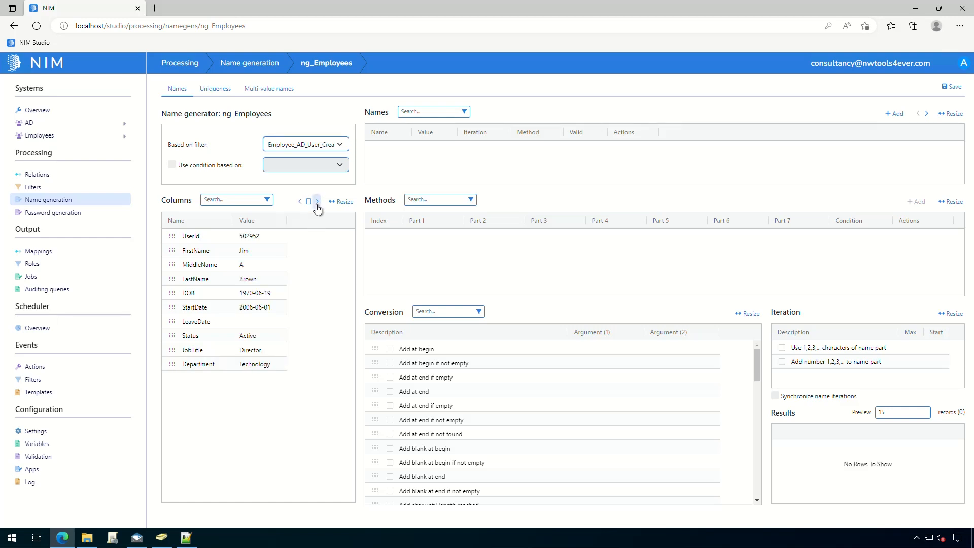
left_click(317, 203)
left_click(300, 201)
left_click(895, 114)
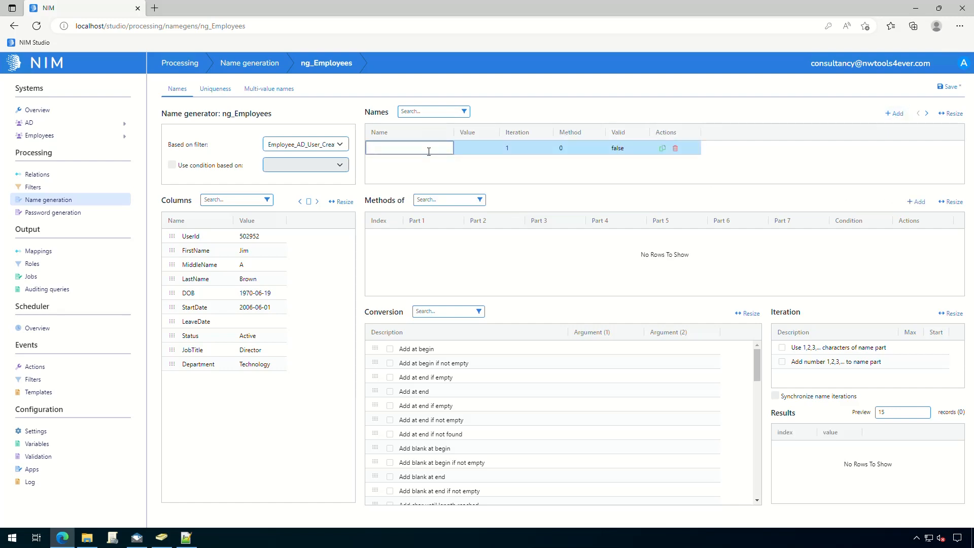
- Name the new entry ng_sAMAccountName and add an empty method 0 for it
type("ng_s")
type("AMAccountName")
left_click(767, 166)
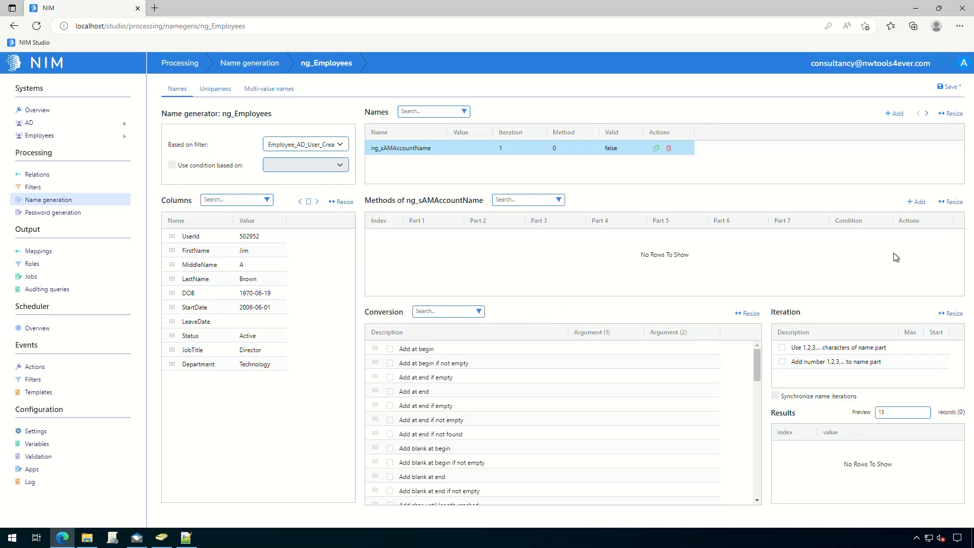
left_click(917, 201)
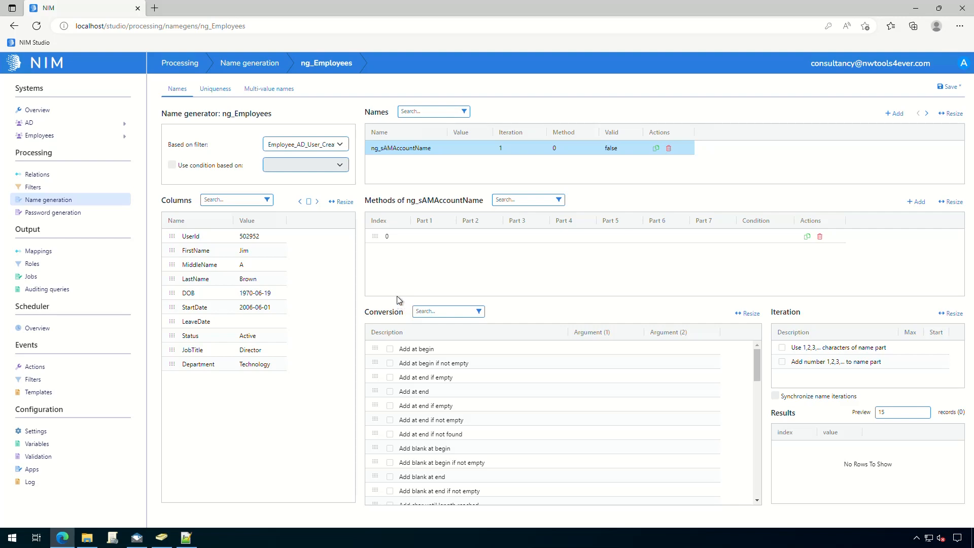
- Fill method parts 1–3 with FirstName, LastName and UserId, then view LastName's conversions
left_click_drag(171, 250, 429, 237)
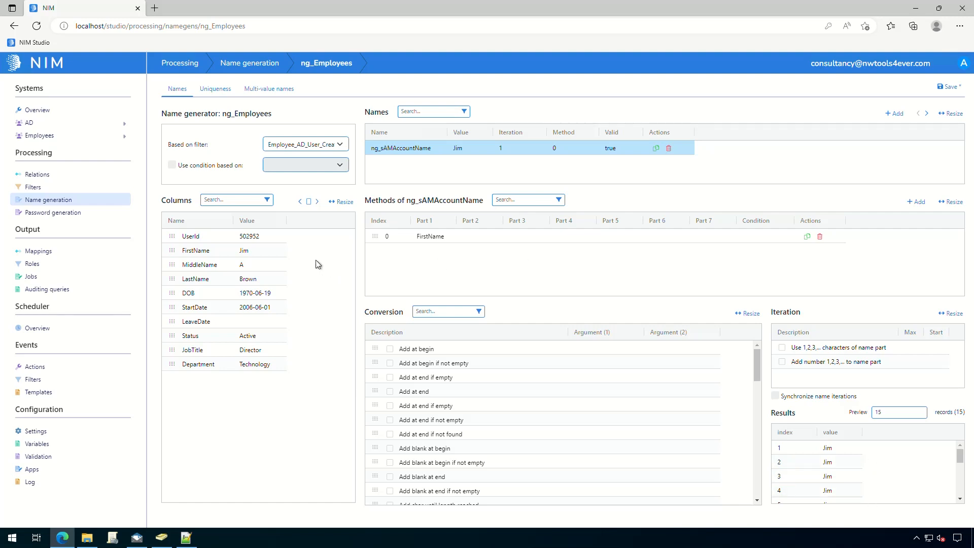
left_click_drag(168, 279, 468, 242)
left_click_drag(170, 236, 518, 238)
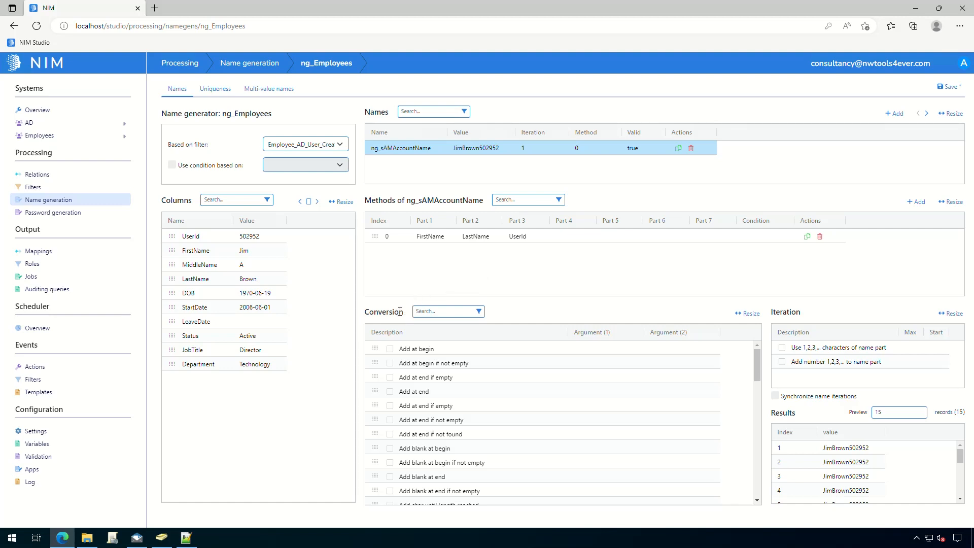
left_click(472, 237)
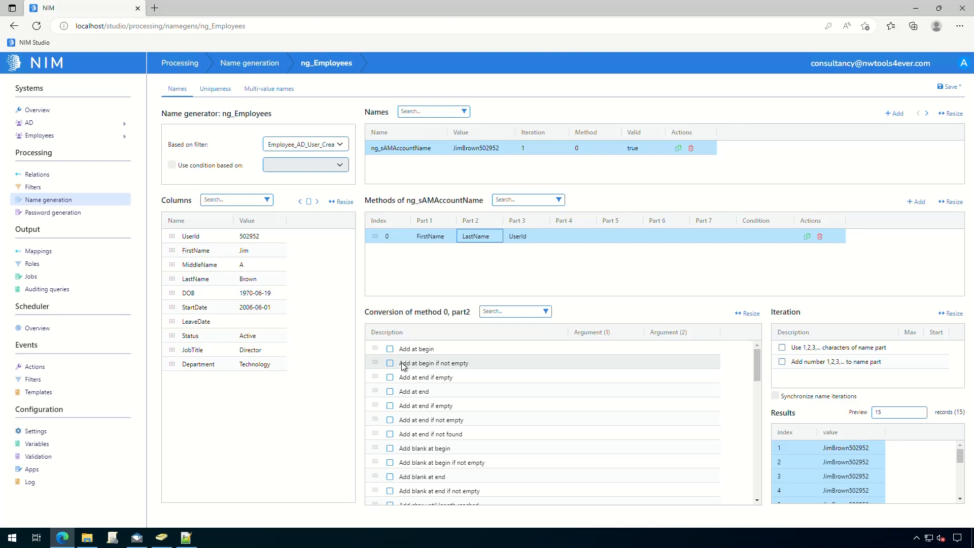
left_click(389, 349)
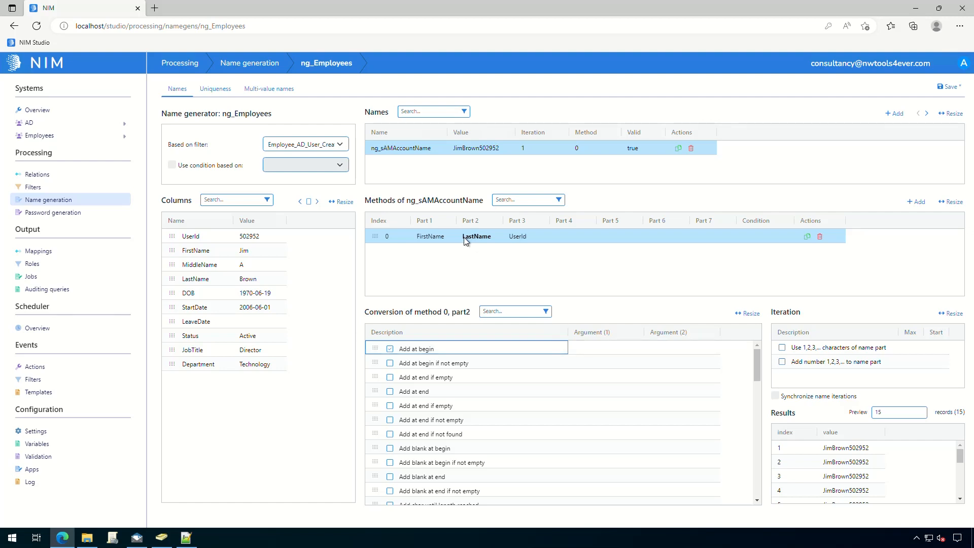
left_click(583, 349)
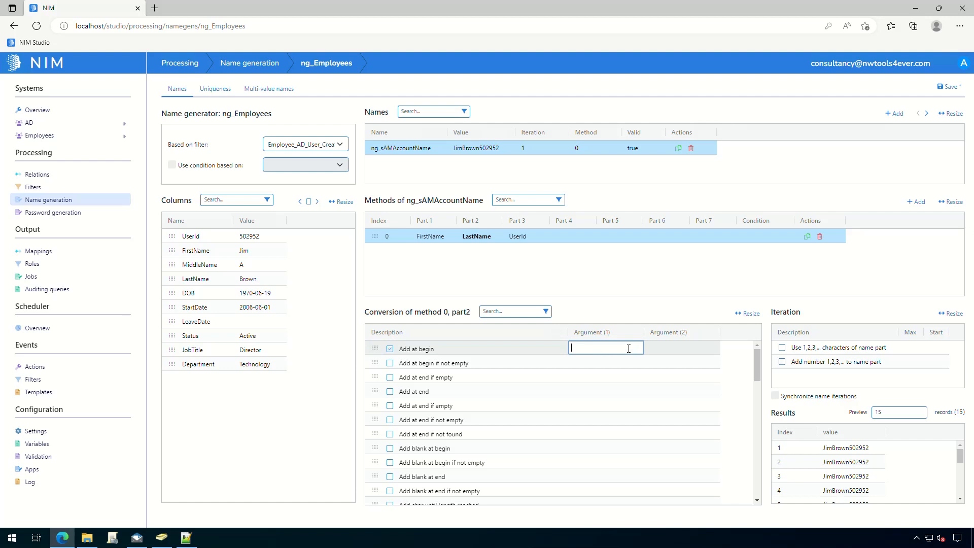
left_click(589, 299)
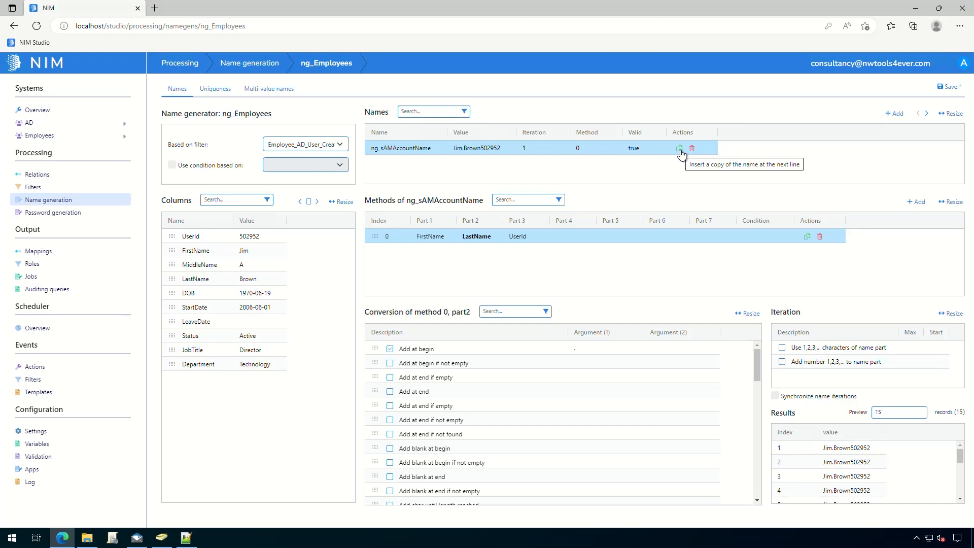
- Copy ng_sAMAccountName as ng_userPrincipalName and enable Add at end on its UserId part
left_click(680, 149)
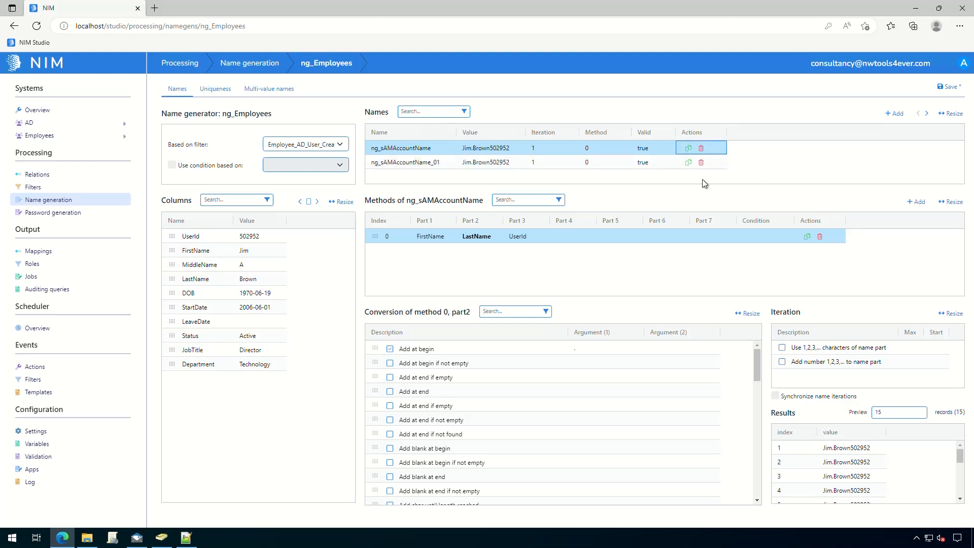
double_click(445, 162)
left_click_drag(447, 163, 379, 164)
type("user")
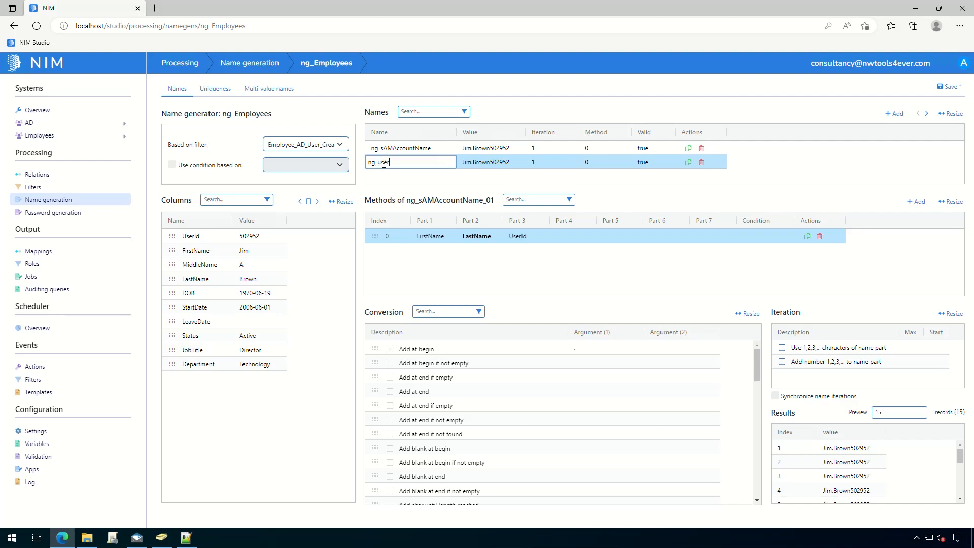
type("PrincipalName")
key("Return")
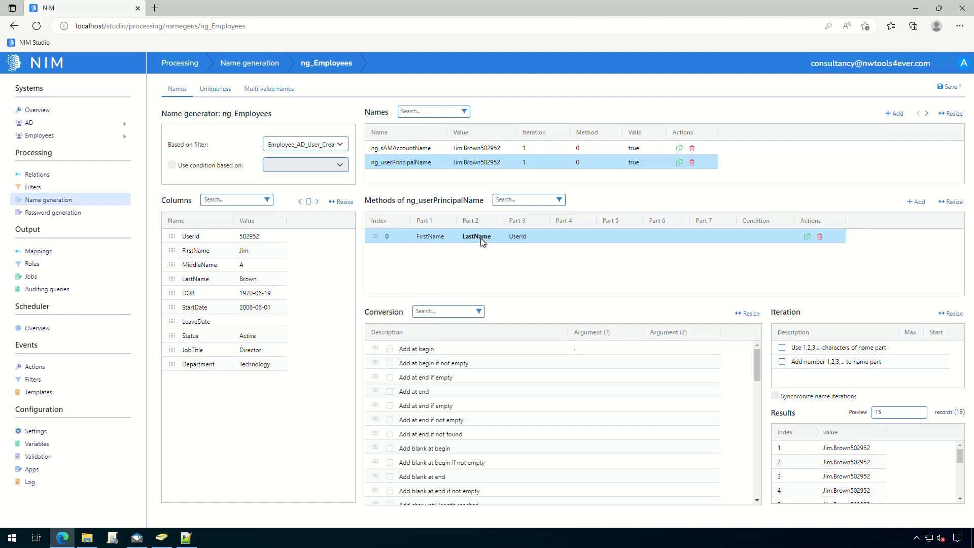
left_click(525, 239)
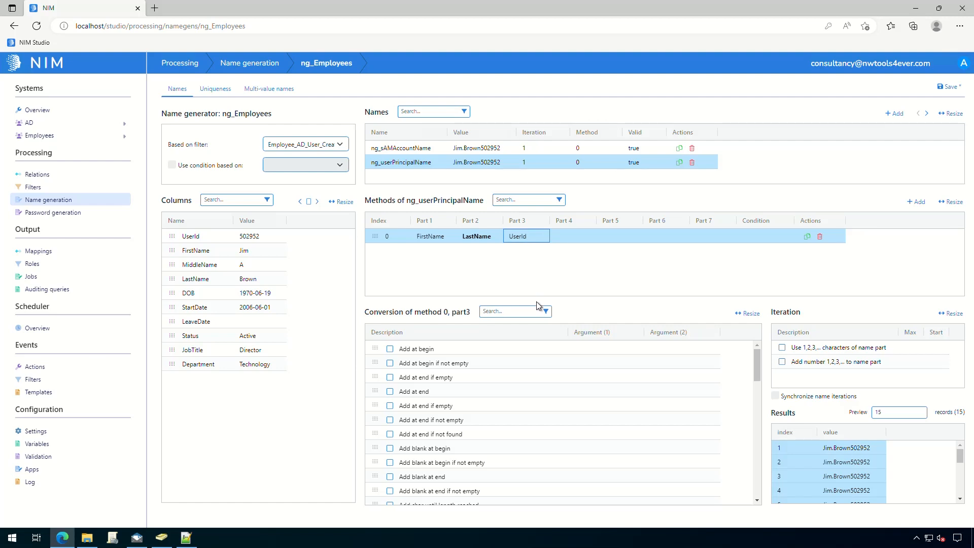
left_click(390, 392)
left_click(594, 392)
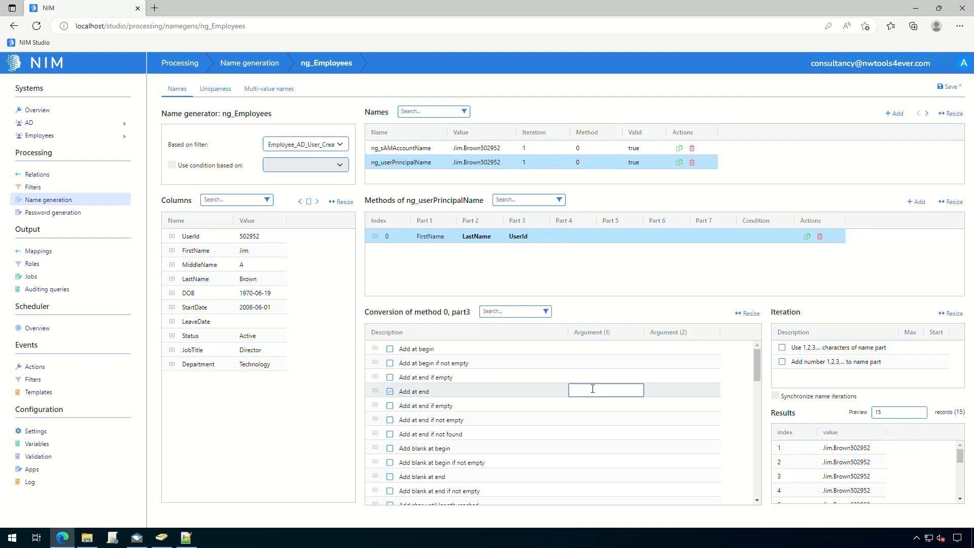
type("@t4edemo.com")
left_click(635, 307)
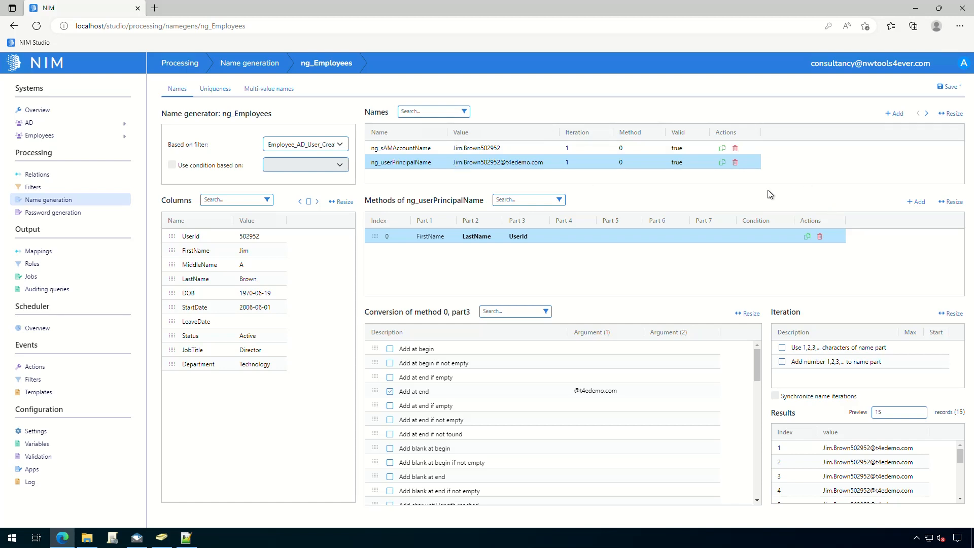
- Duplicate ng_sAMAccountName and rename the copy to ng_CN
left_click(723, 151)
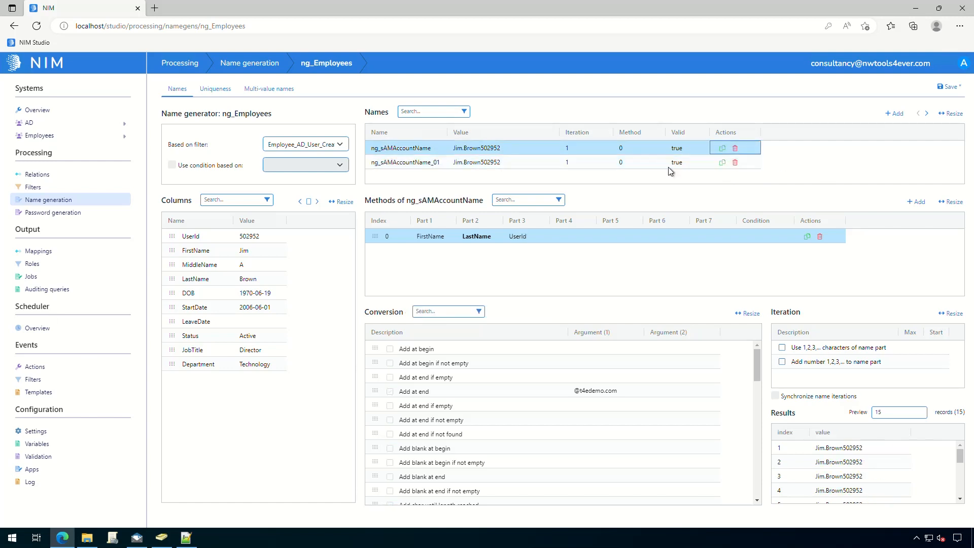
double_click(447, 163)
left_click(448, 162)
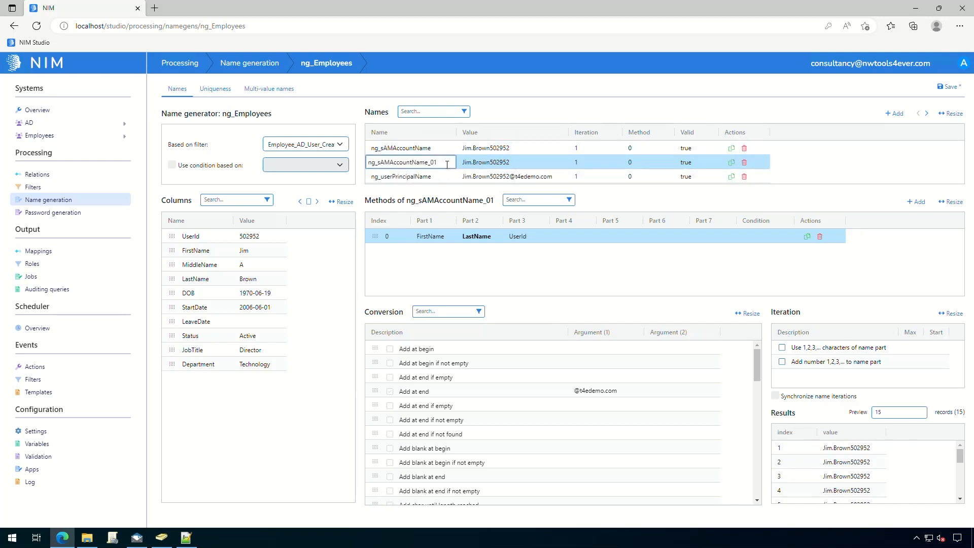
left_click_drag(439, 163, 377, 163)
type("CN")
left_click(893, 159)
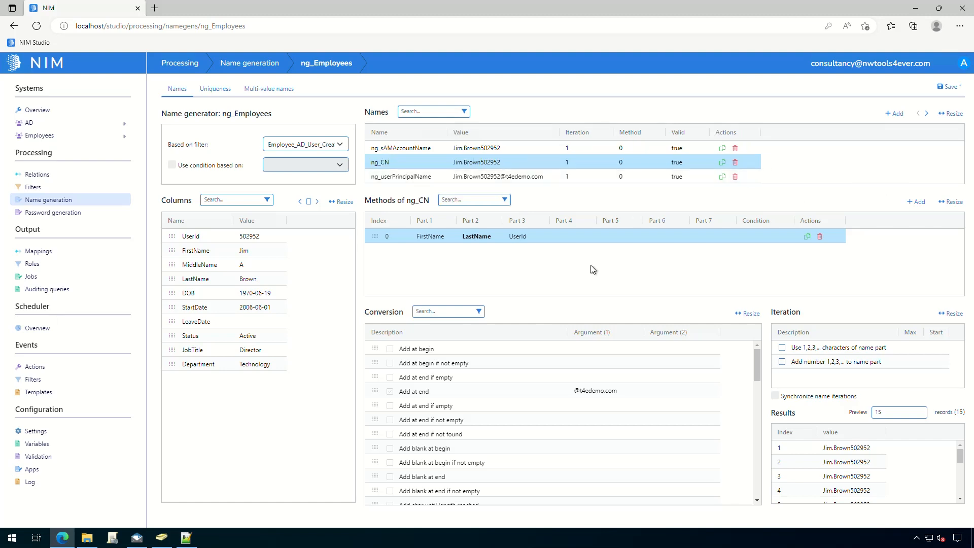
left_click(478, 241)
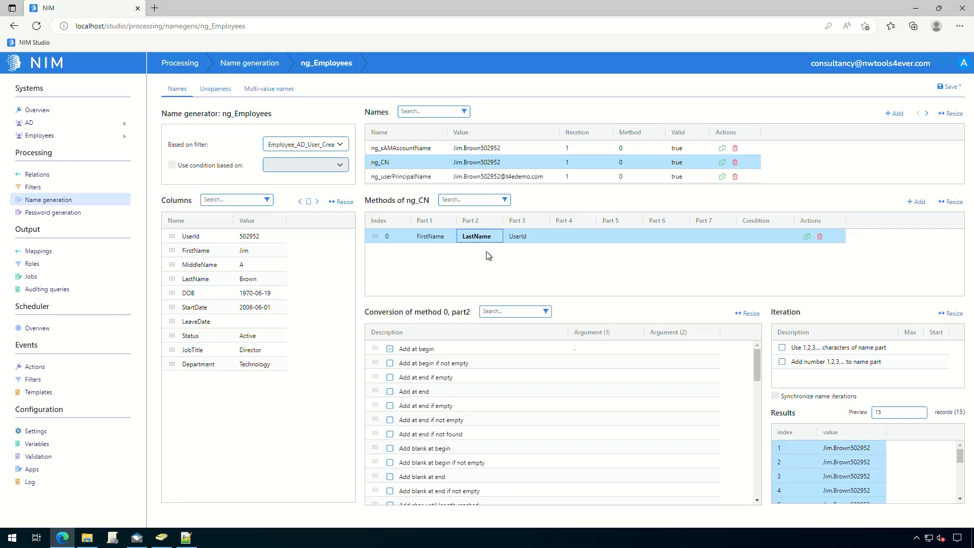
left_click(607, 348)
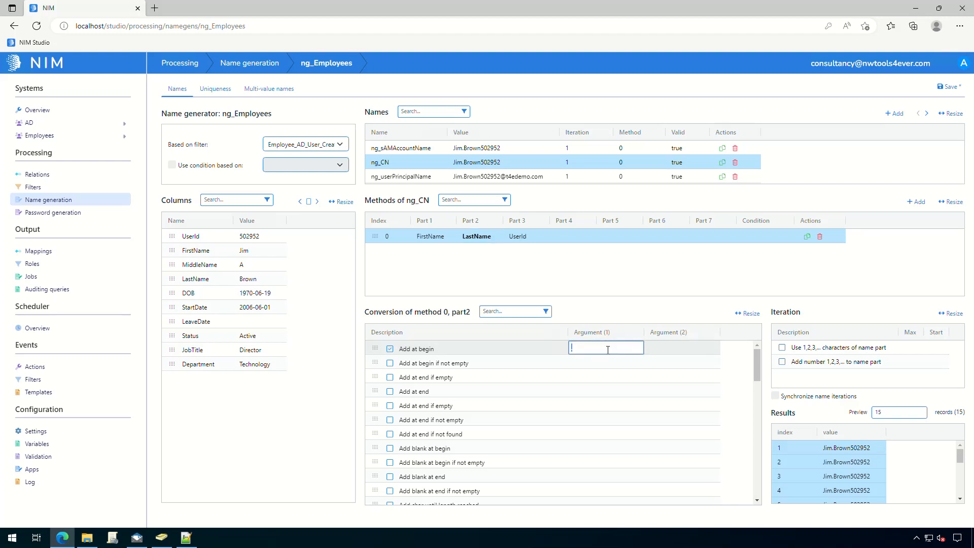
left_click(608, 307)
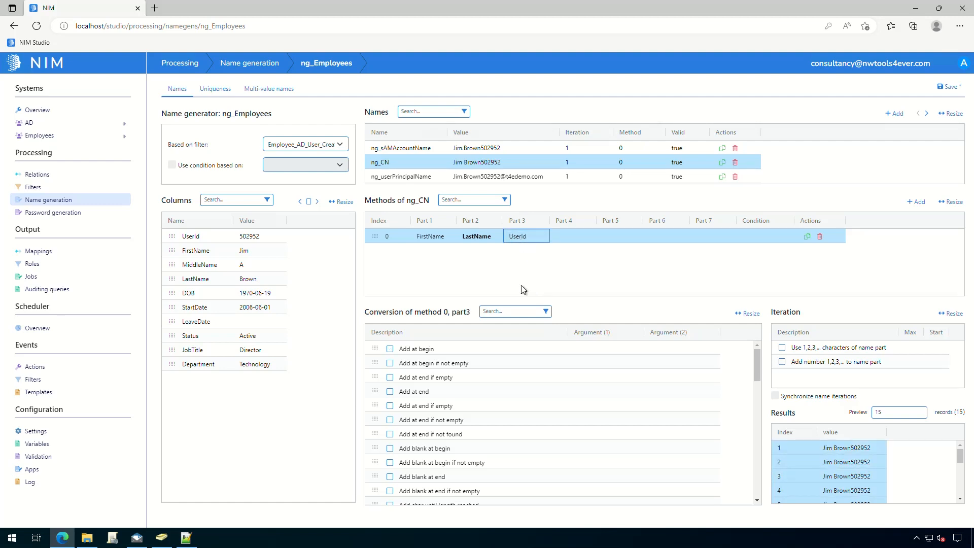
left_click(390, 349)
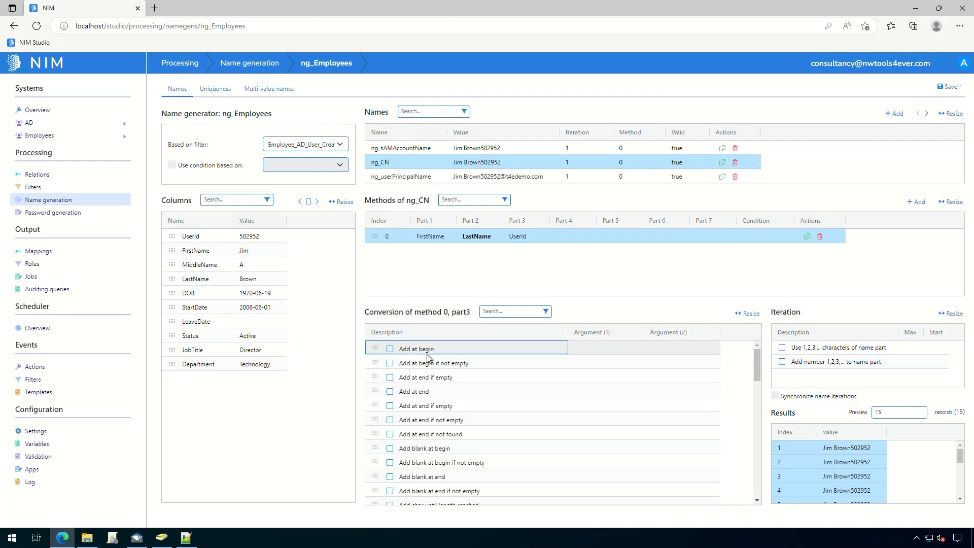
left_click(615, 349)
left_click(621, 309)
left_click(603, 348)
type("-")
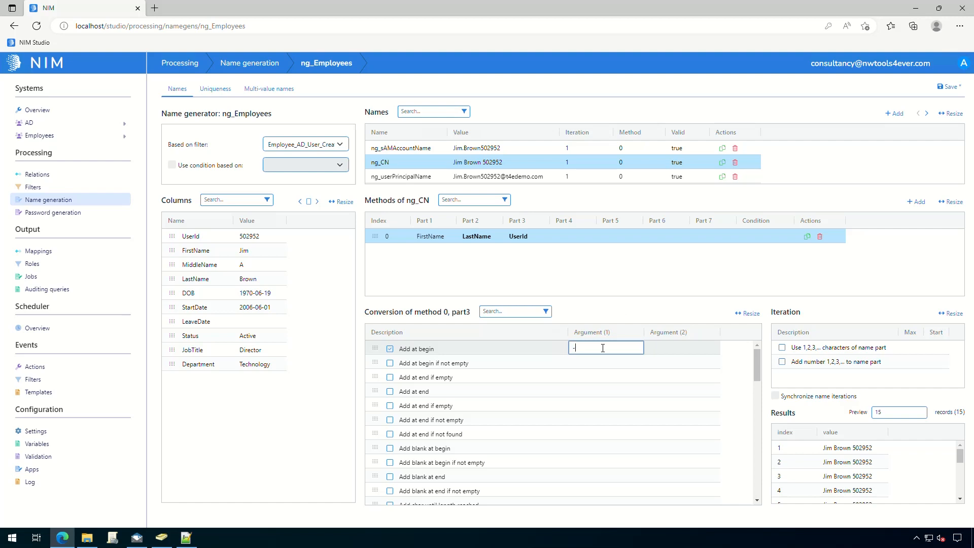
left_click(918, 464)
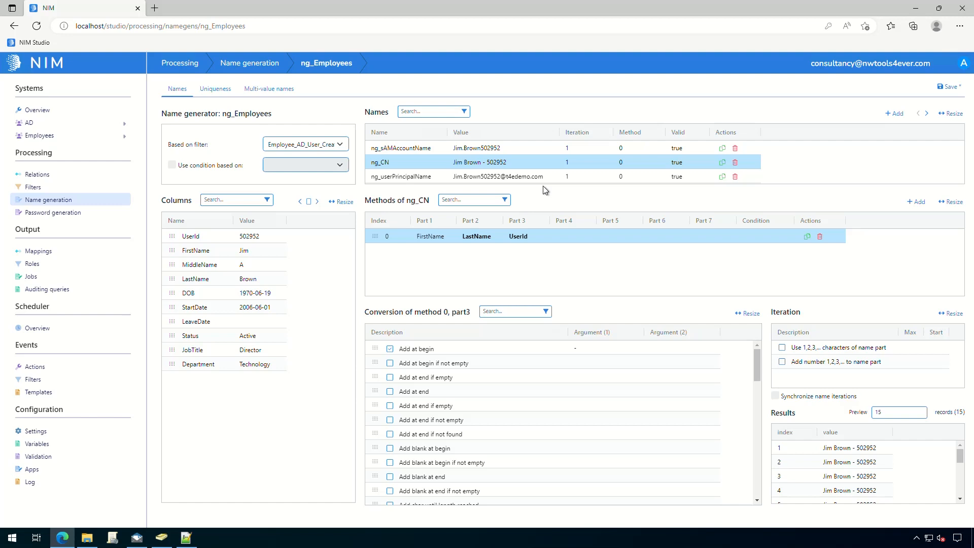
left_click(534, 148)
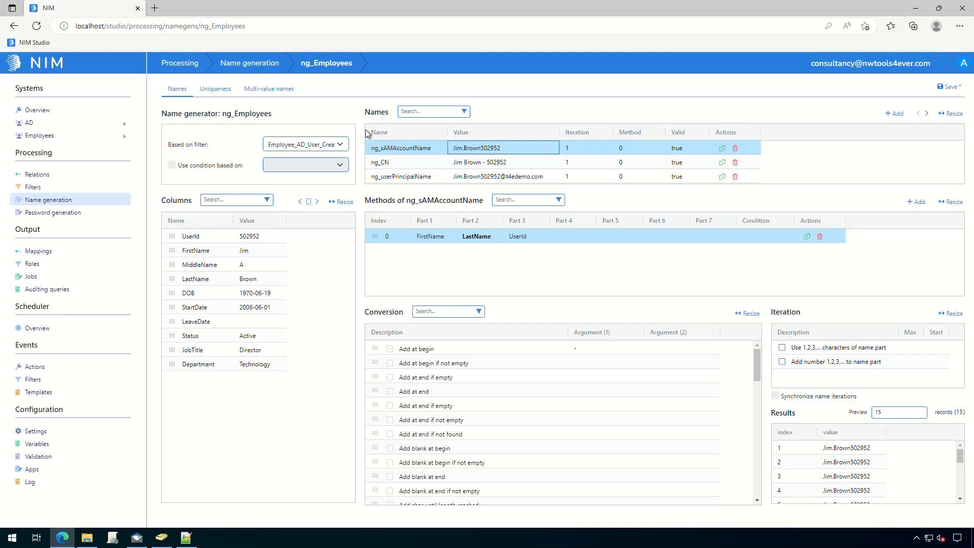
left_click(215, 90)
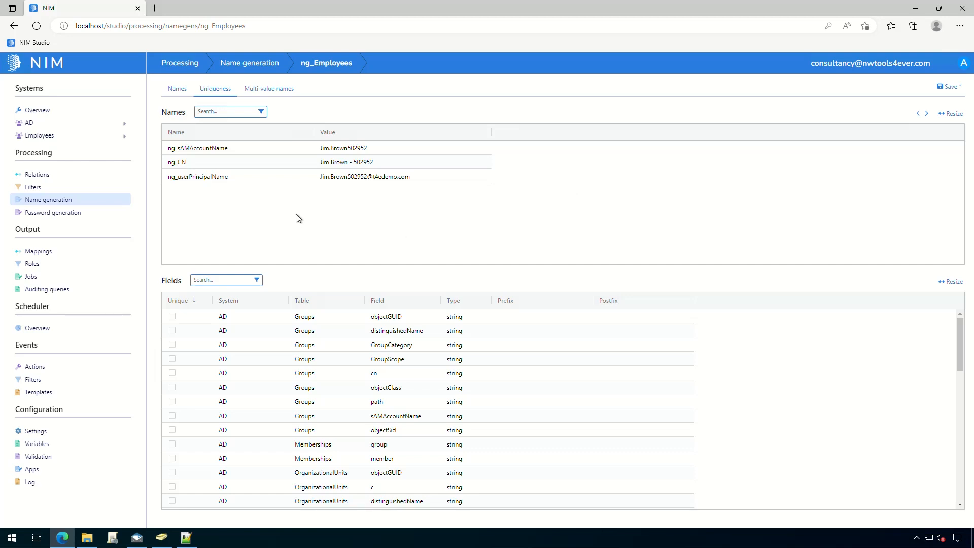
- Make ng_sAMAccountName unique against Groups and Users sAMAccountName fields
left_click(270, 147)
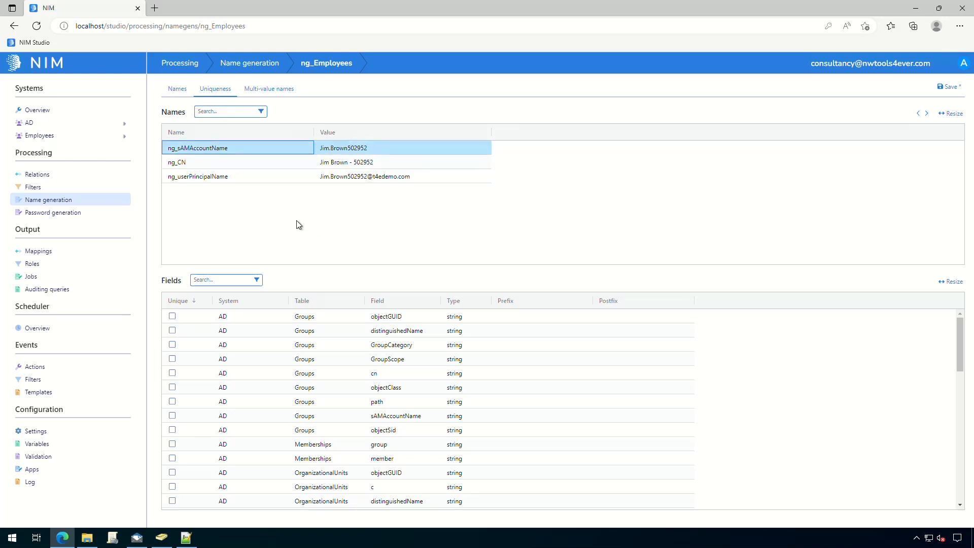
left_click(226, 281)
type("sama")
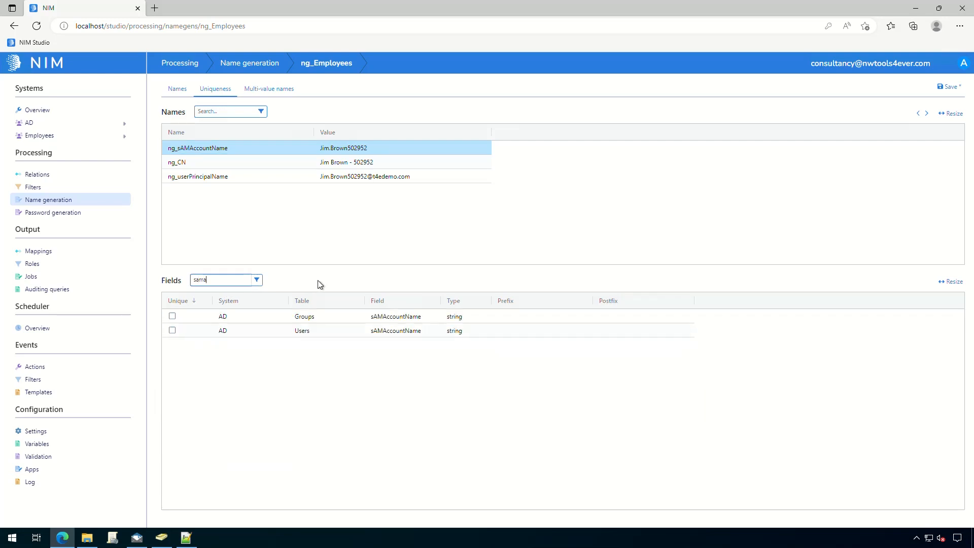
left_click(172, 316)
left_click(172, 330)
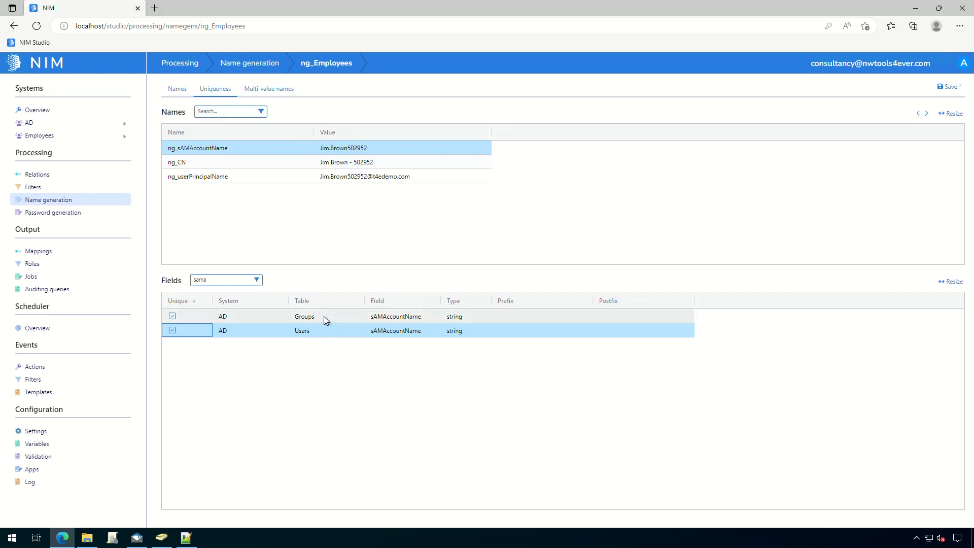
- For ng_CN, filter fields to cn and adjust the cn uniqueness checks
left_click(249, 163)
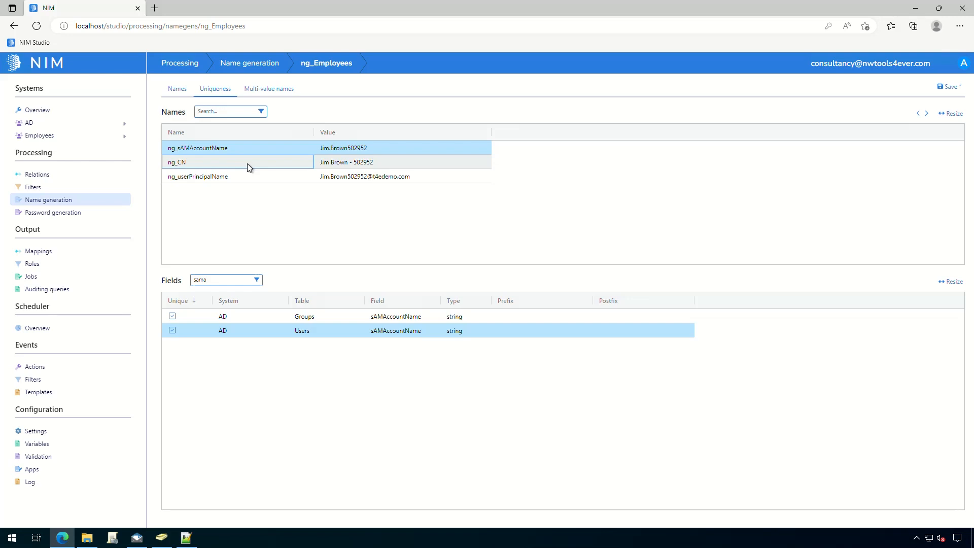
left_click_drag(219, 284, 186, 283)
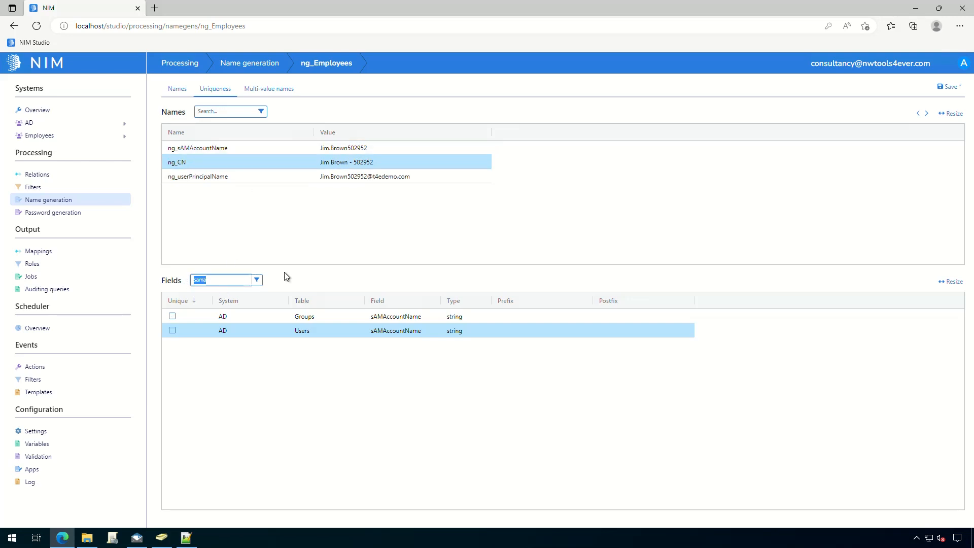
type("cn")
left_click(172, 317)
left_click(175, 331)
- Make ng_userPrincipalName unique against Users userPrincipalName and save the generator
left_click(291, 178)
left_click(217, 281)
type("userprin")
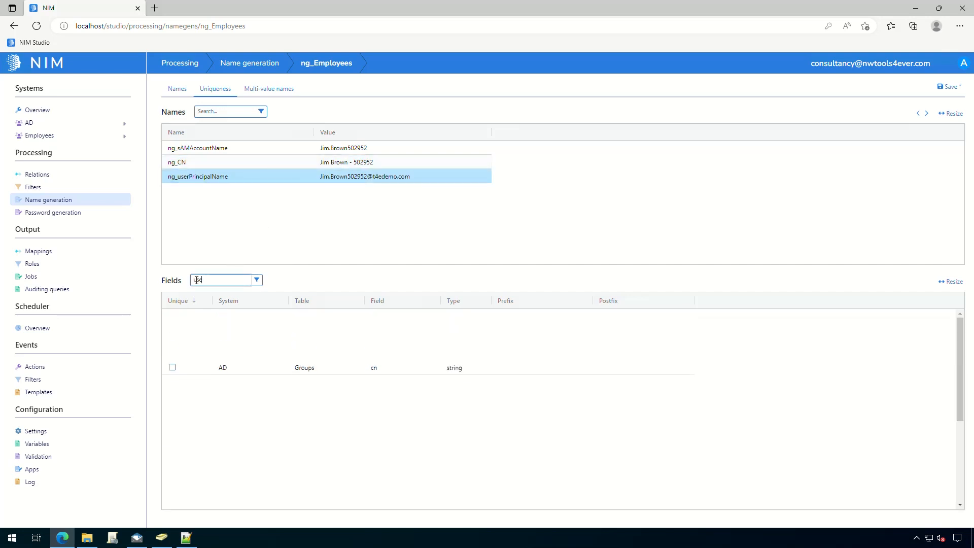
left_click(172, 316)
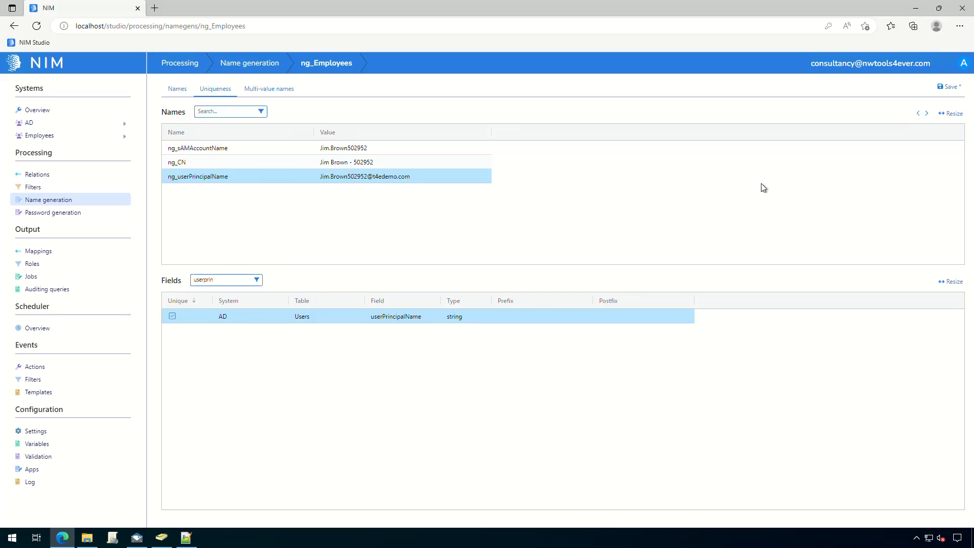
left_click(929, 94)
- Return to ng_Employees' Names page listing ng_sAMAccountName, ng_CN and ng_userPrincipalName
left_click(178, 89)
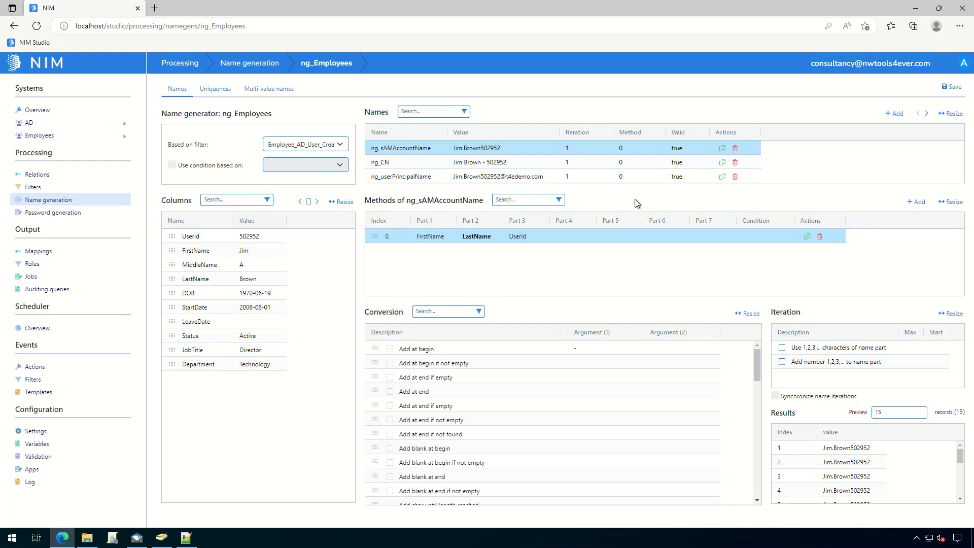